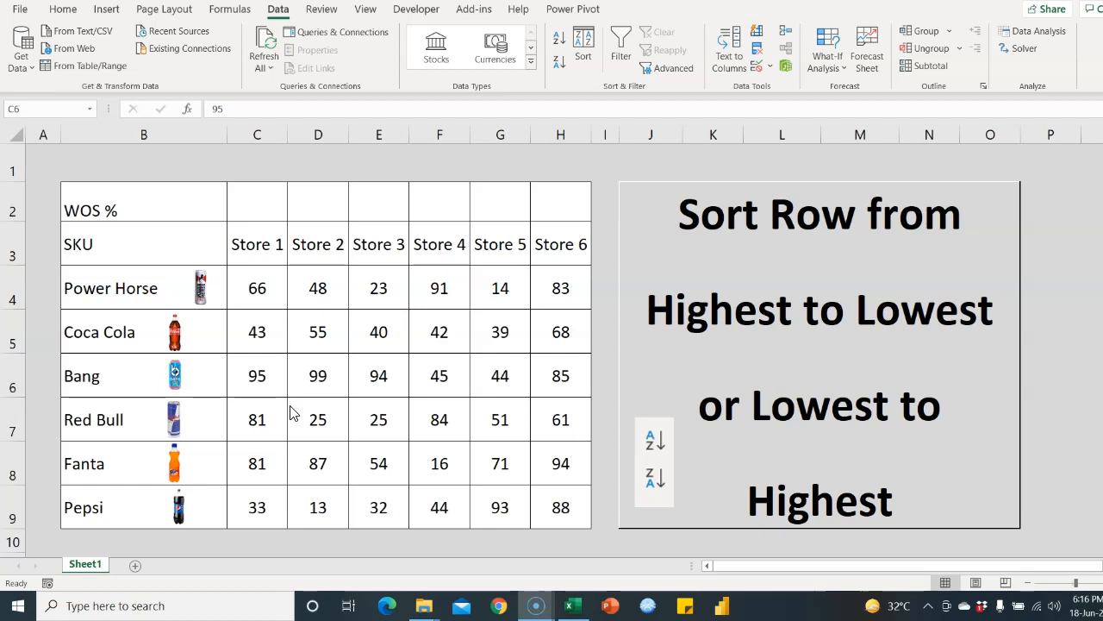
# Point out the six store headings, drink names, sales figures and the WOS % row label
pyautogui.click(351, 377)
pyautogui.click(254, 296)
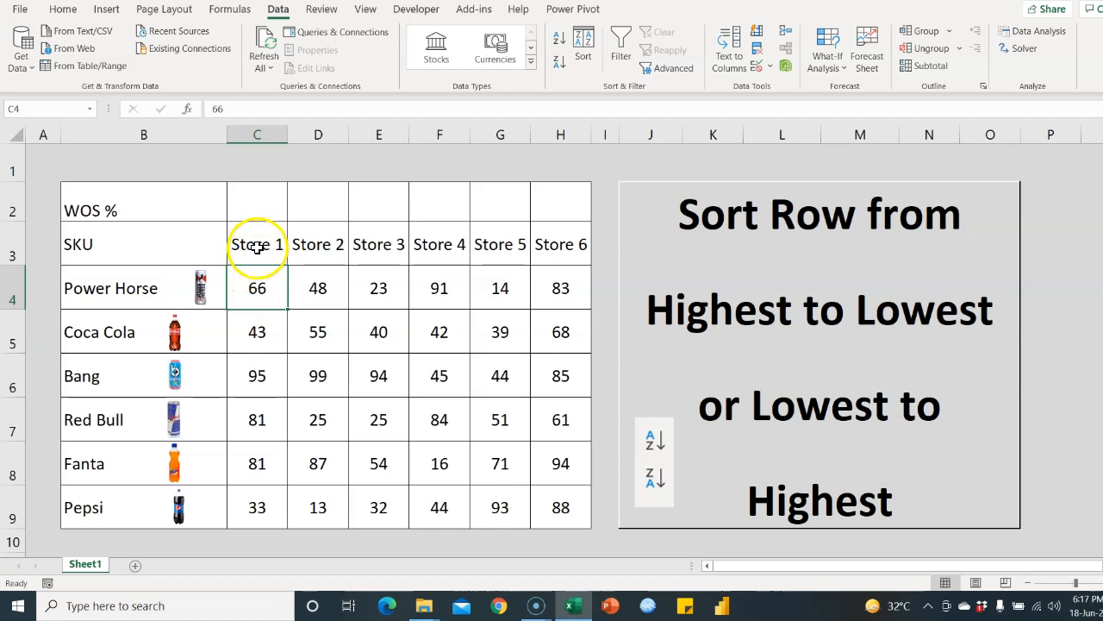
pyautogui.moveTo(256, 246); pyautogui.dragTo(581, 250)
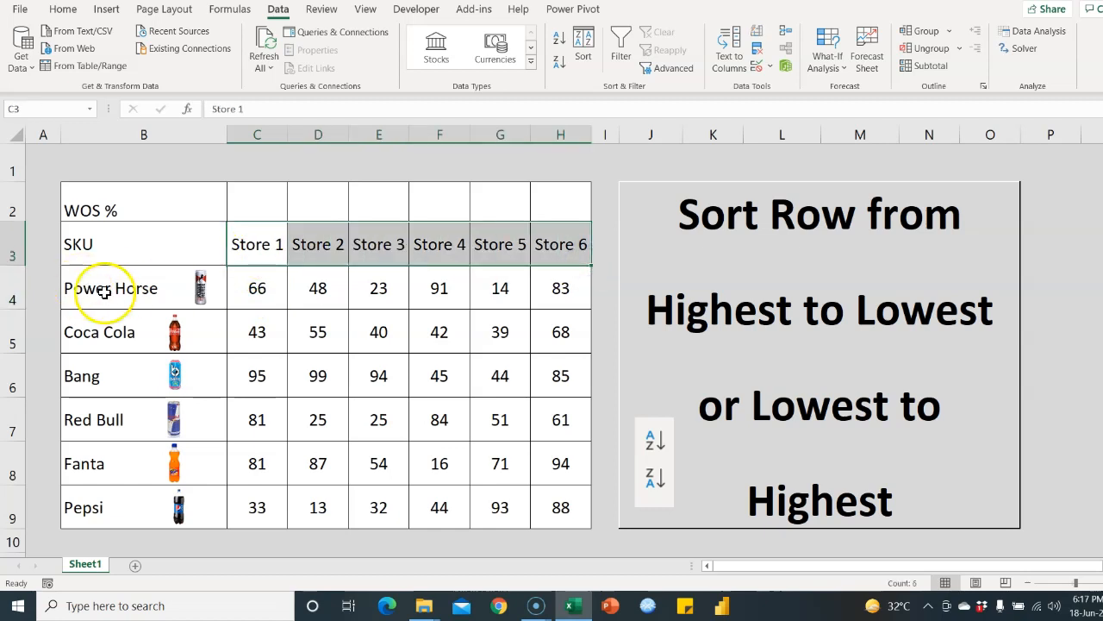
pyautogui.moveTo(111, 289); pyautogui.dragTo(106, 502)
pyautogui.click(91, 364)
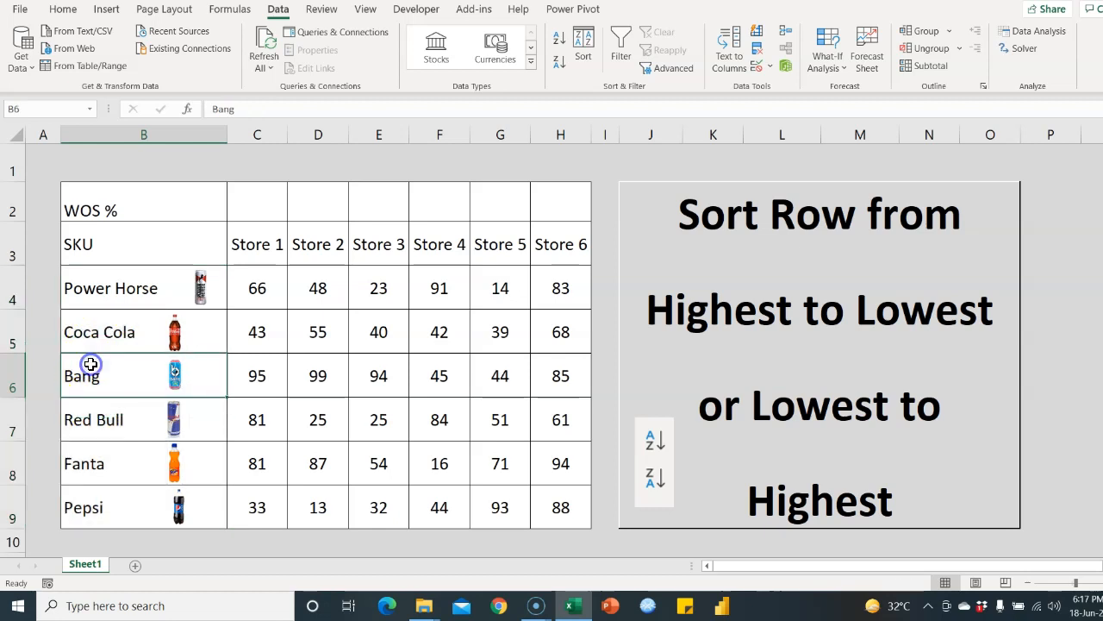
pyautogui.moveTo(257, 287); pyautogui.dragTo(568, 507)
pyautogui.click(332, 350)
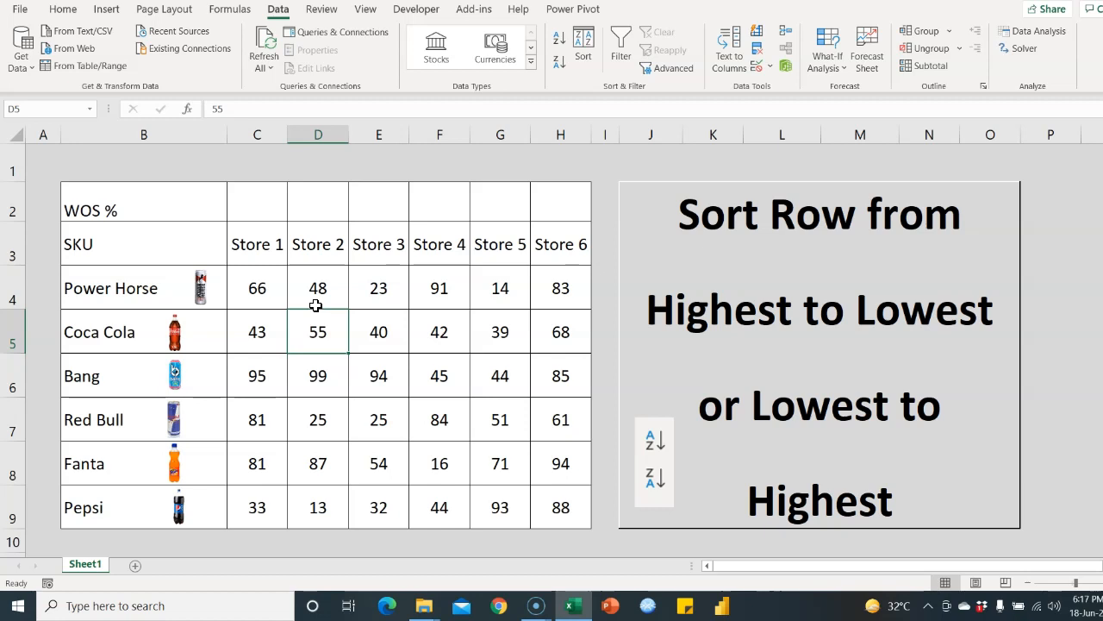
pyautogui.click(306, 292)
pyautogui.click(263, 293)
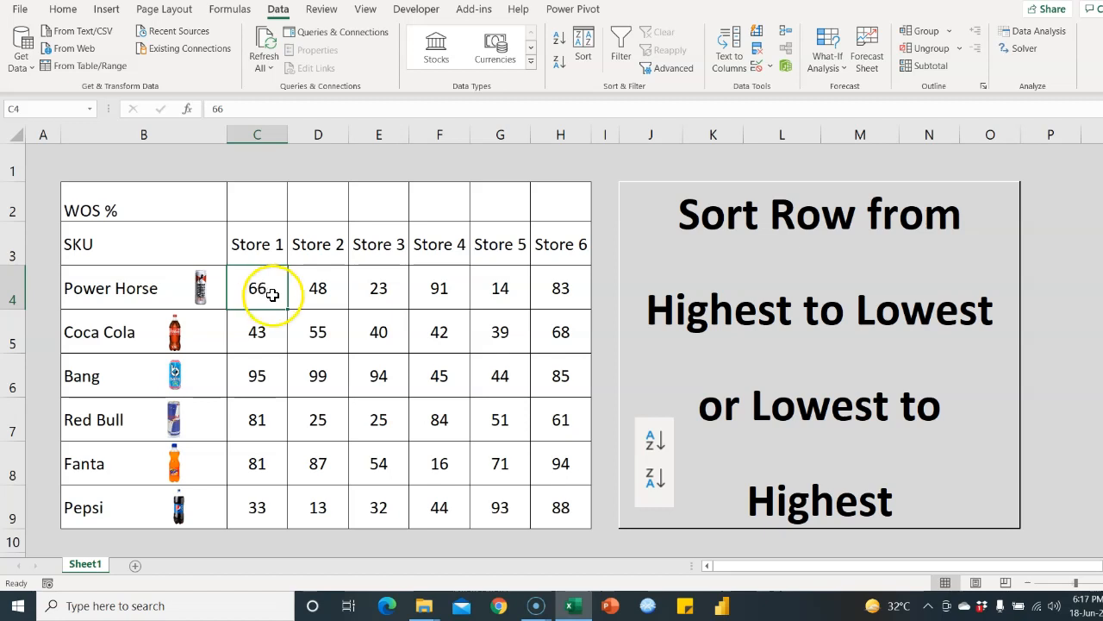
pyautogui.click(171, 206)
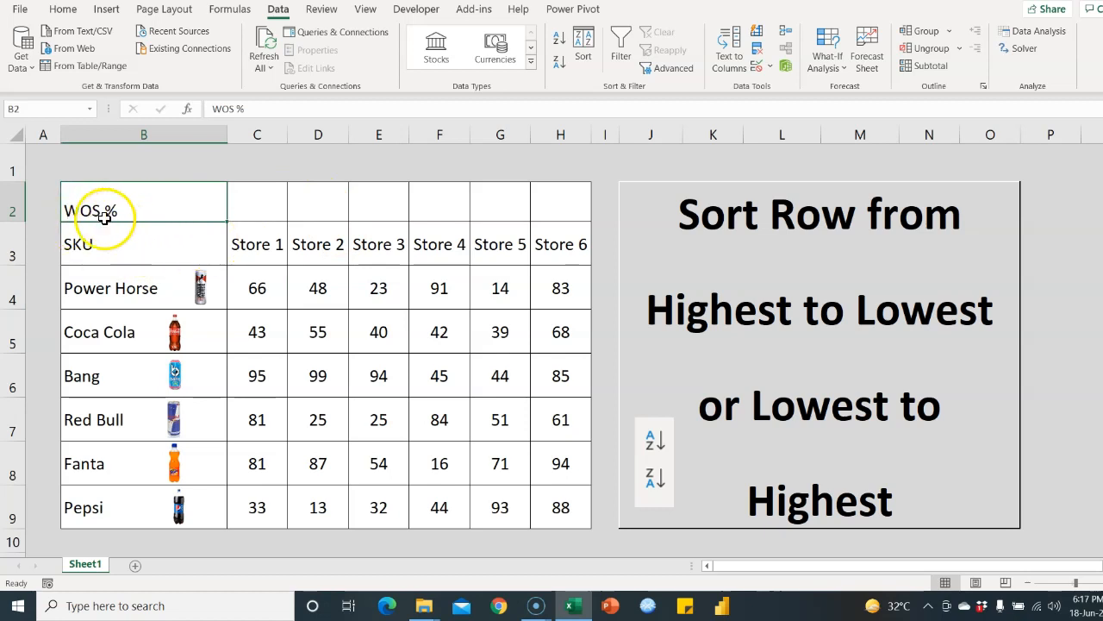
# In C2, start the formula =SUM(C$4:C$9 with the Store 1 range locked by row
pyautogui.click(263, 215)
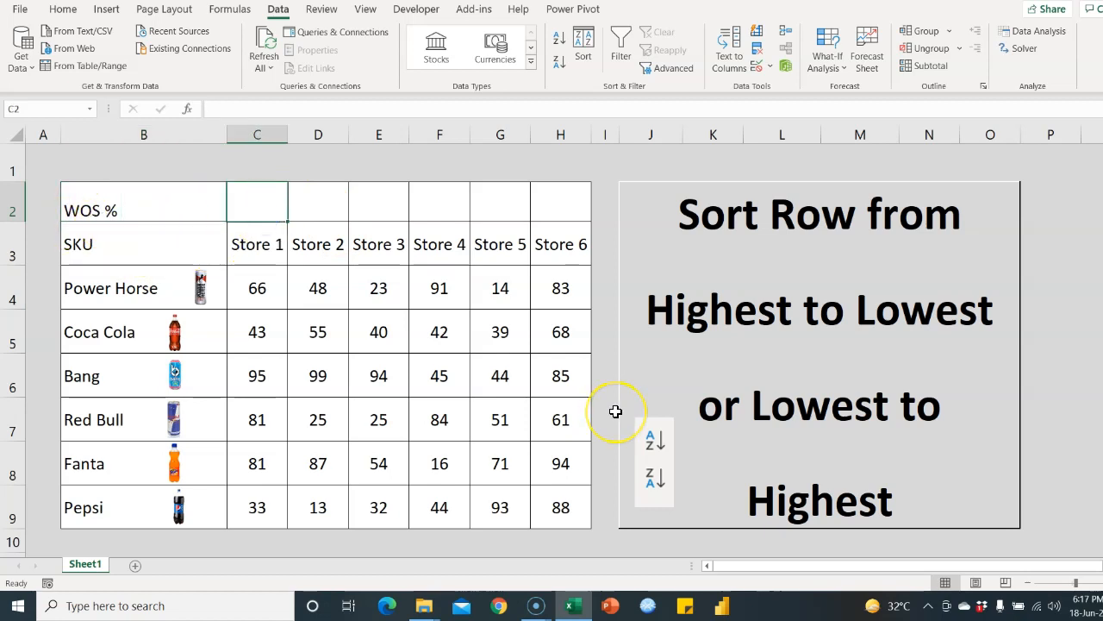
pyautogui.write('=sum')
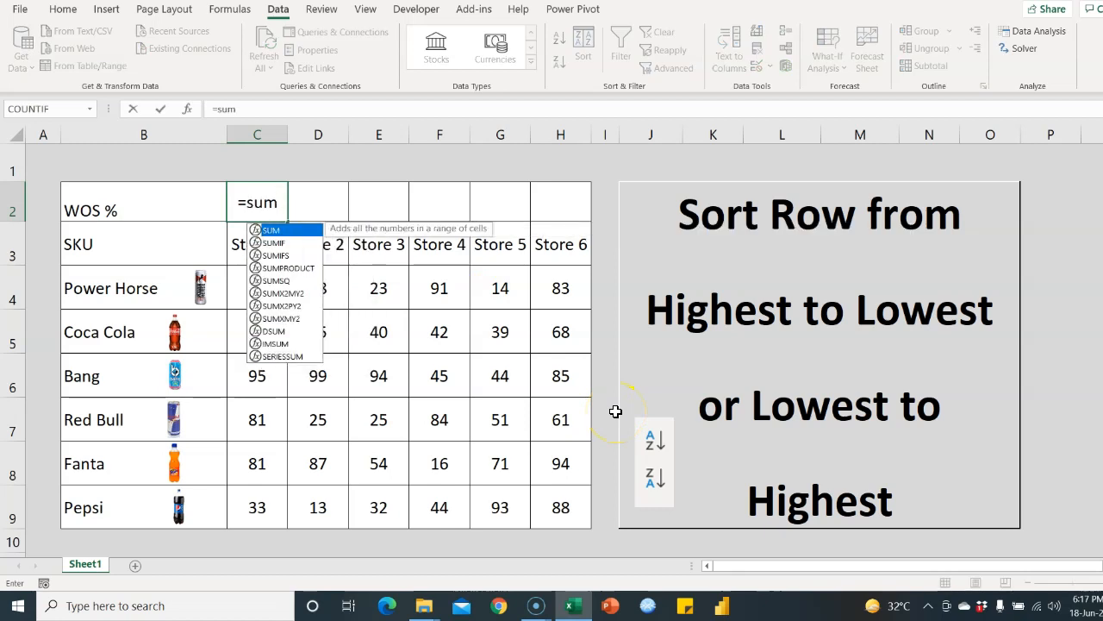
pyautogui.write('(')
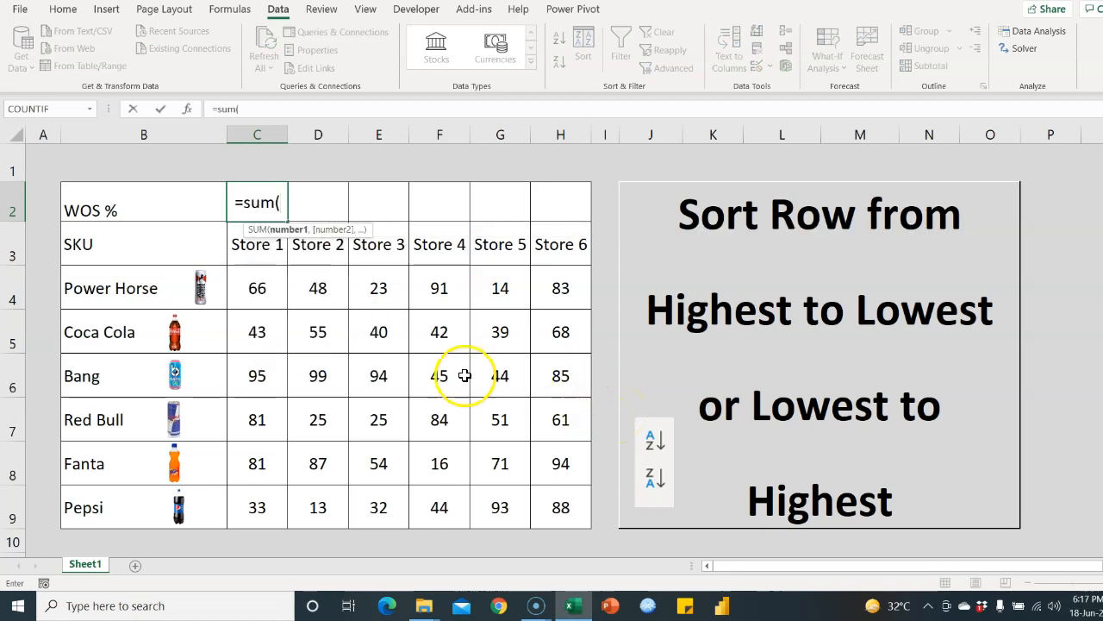
pyautogui.click(258, 287)
pyautogui.moveTo(259, 287); pyautogui.dragTo(262, 499)
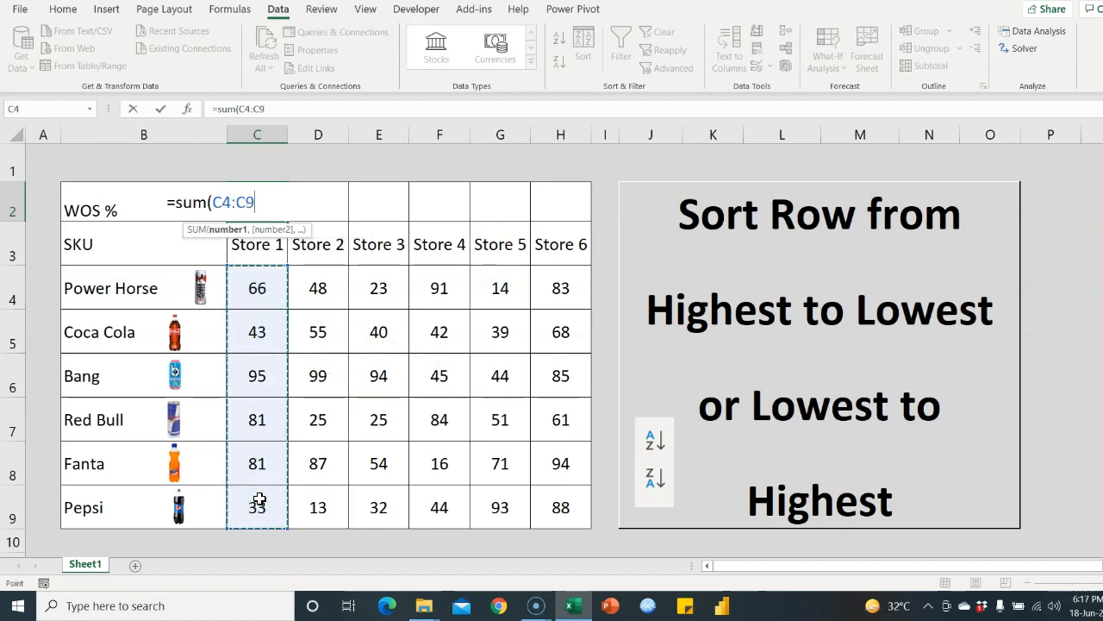
pyautogui.press('F4')
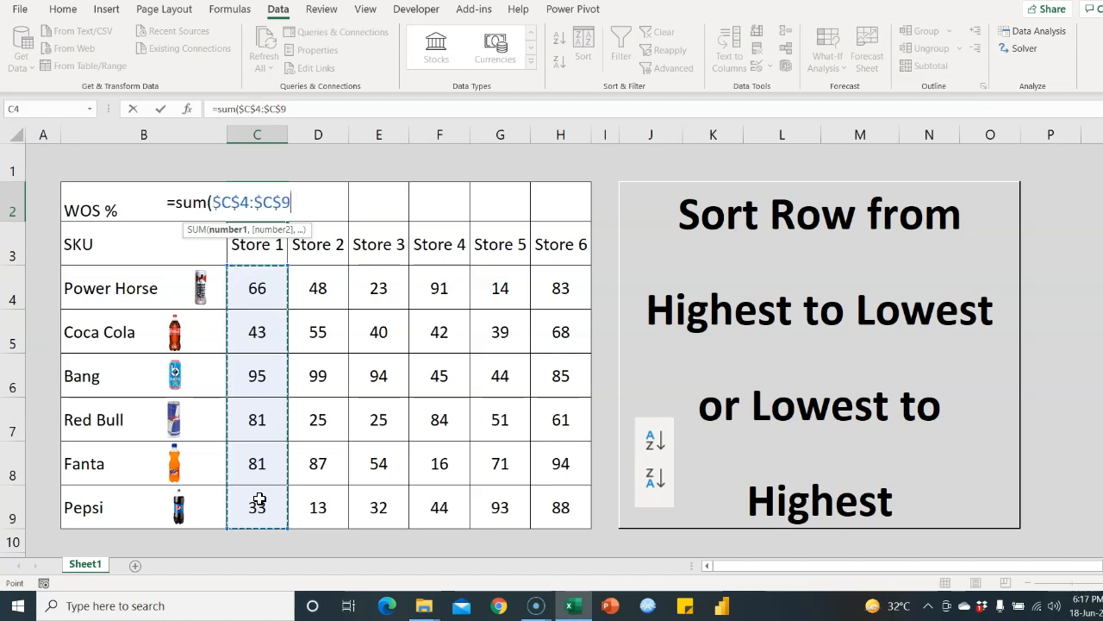
pyautogui.press('F4')
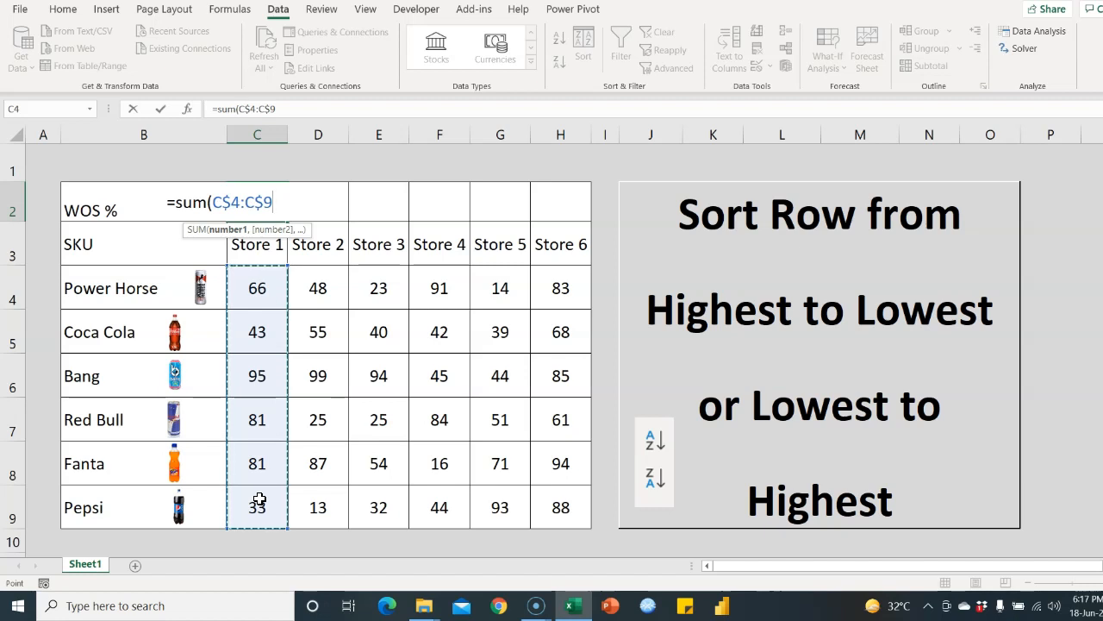
# Divide by the whole-table total SUM($C$4:$H$9) and commit, giving 18.9% in C2
pyautogui.write(')/')
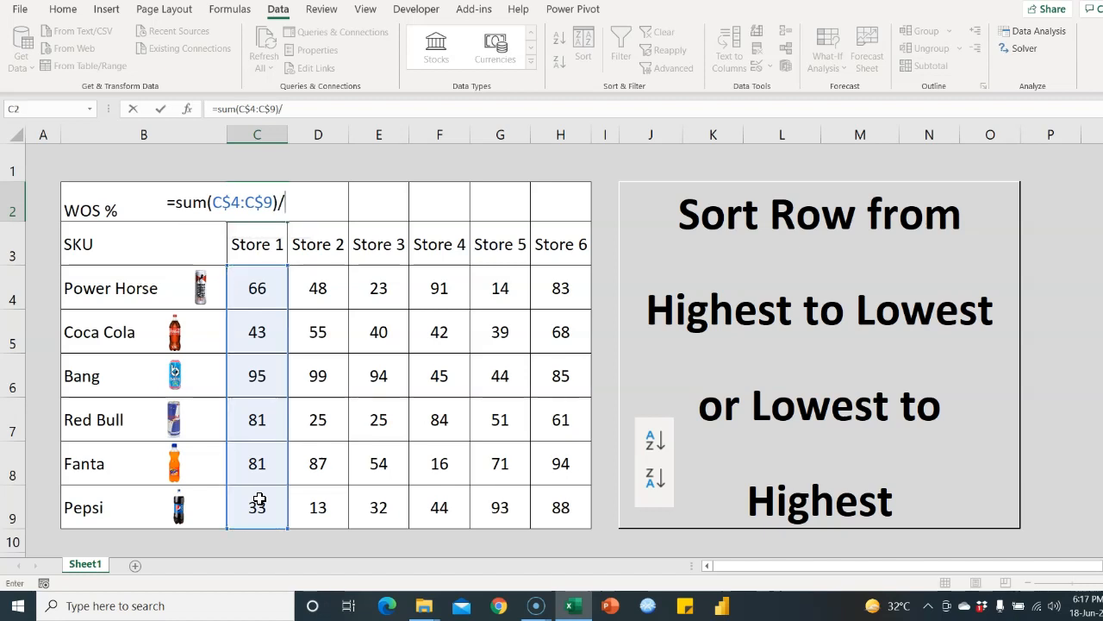
pyautogui.write('sum(')
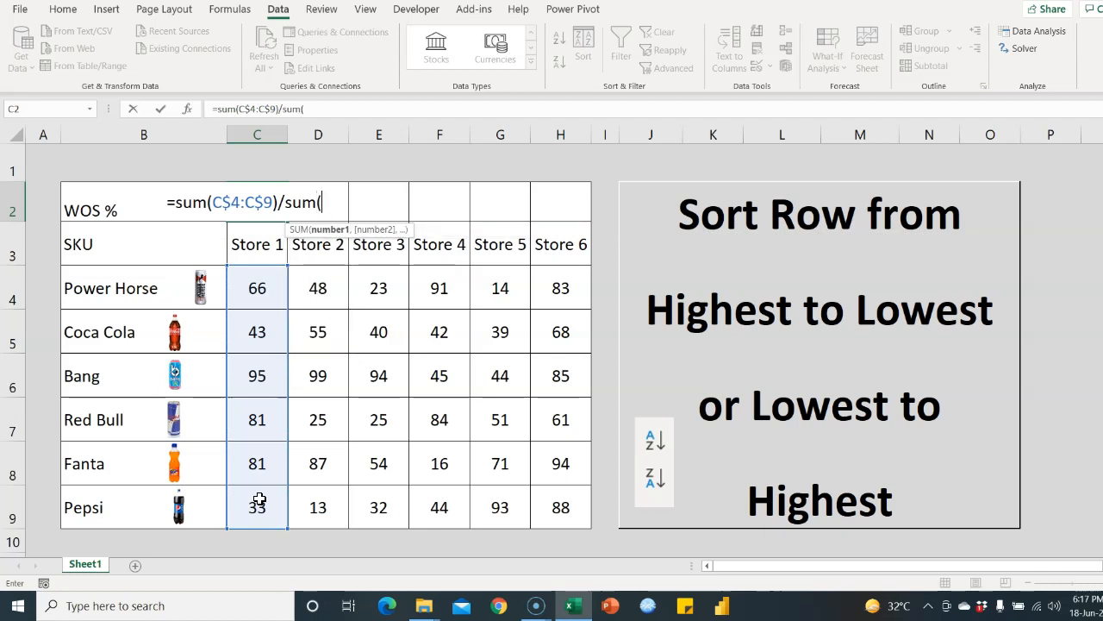
pyautogui.hotkey('ctrl', 'shift', 'Right')
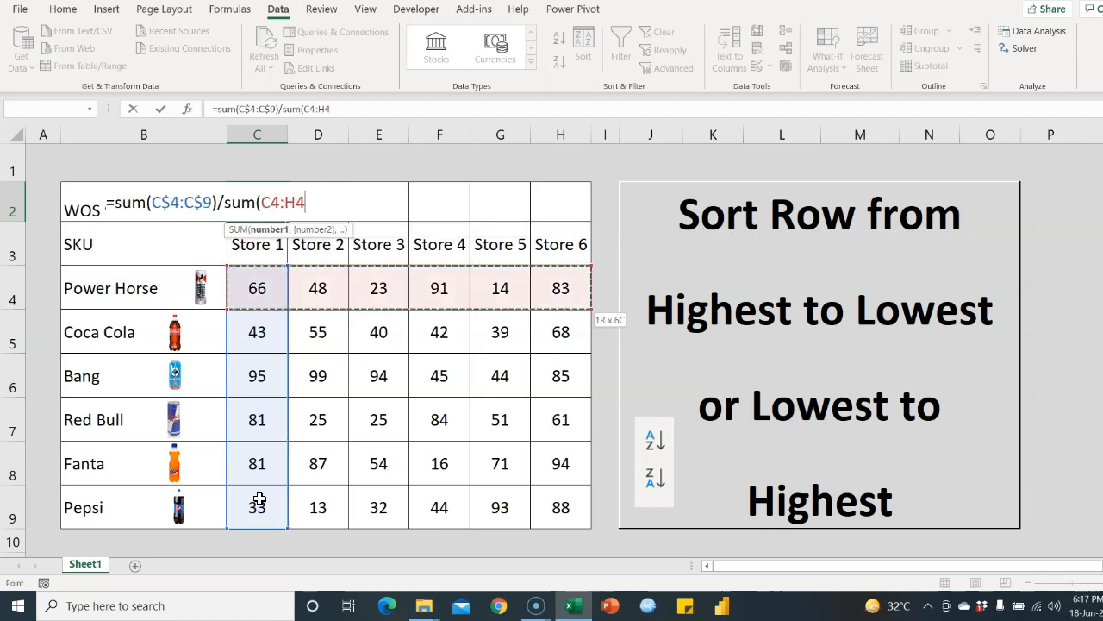
pyautogui.hotkey('ctrl', 'shift', 'Down')
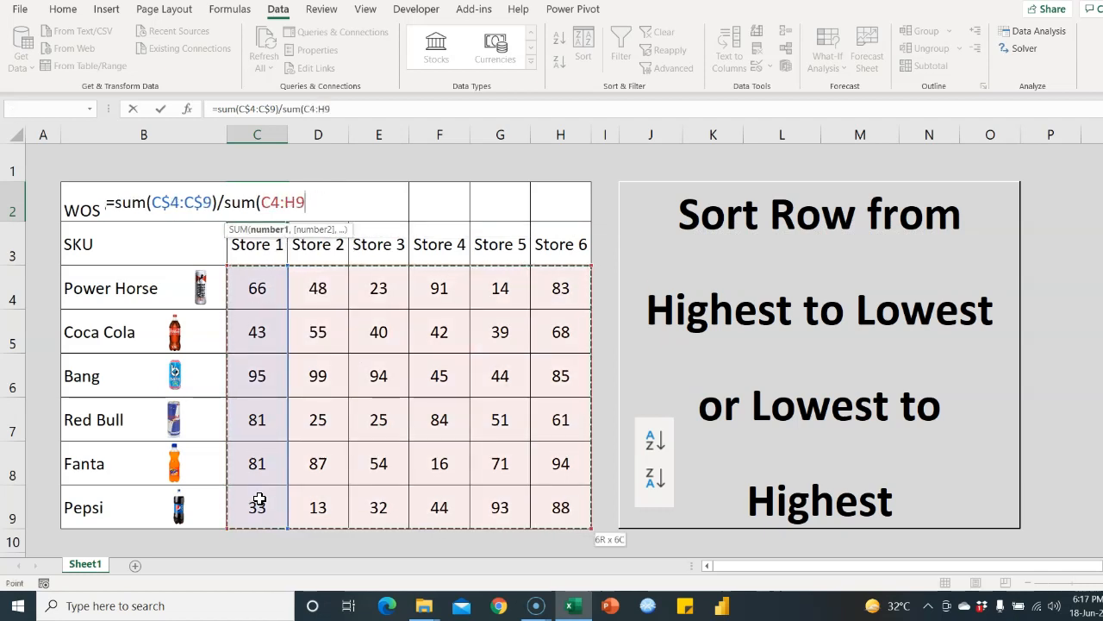
pyautogui.press('F4')
pyautogui.write(')')
pyautogui.press('Return')
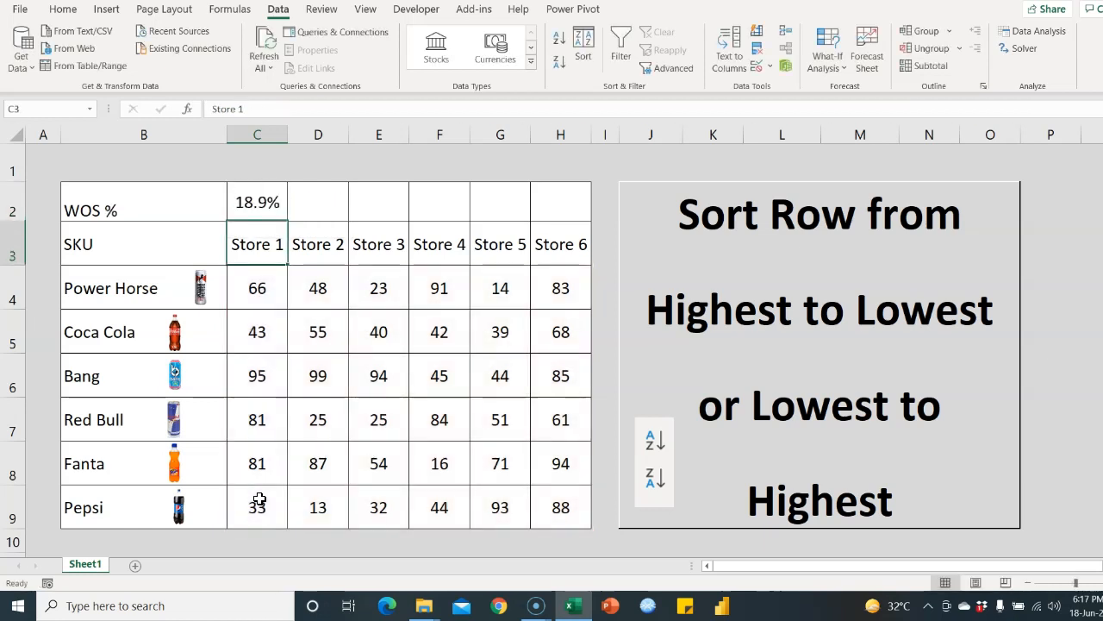
pyautogui.click(276, 201)
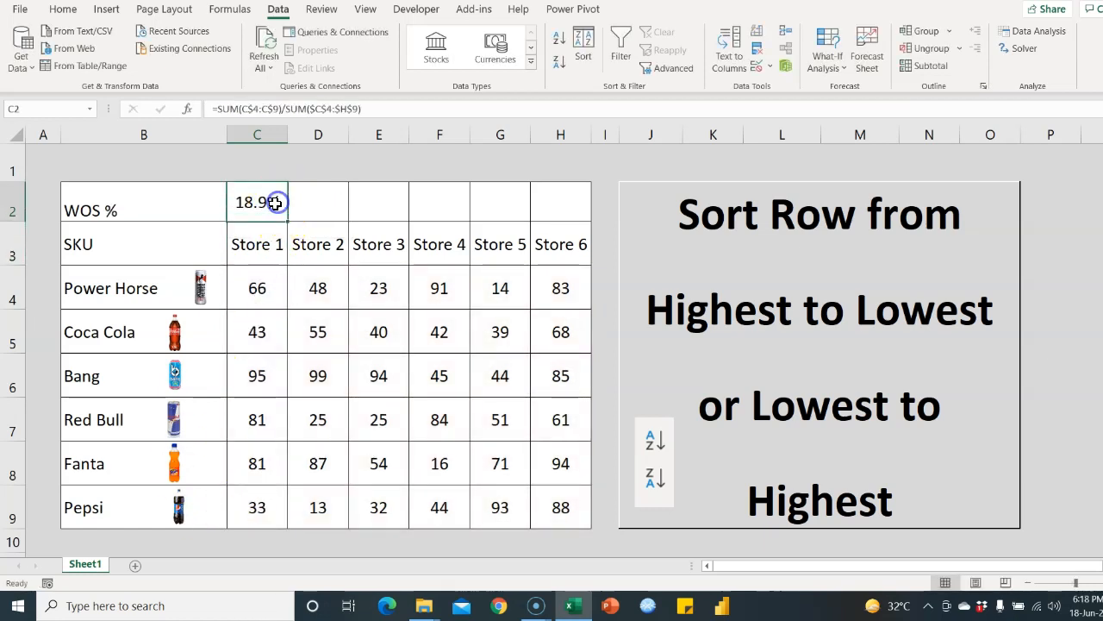
# Fill the WOS % formula from C2 across to H2 and check the Store 6 result
pyautogui.moveTo(288, 222); pyautogui.dragTo(581, 224)
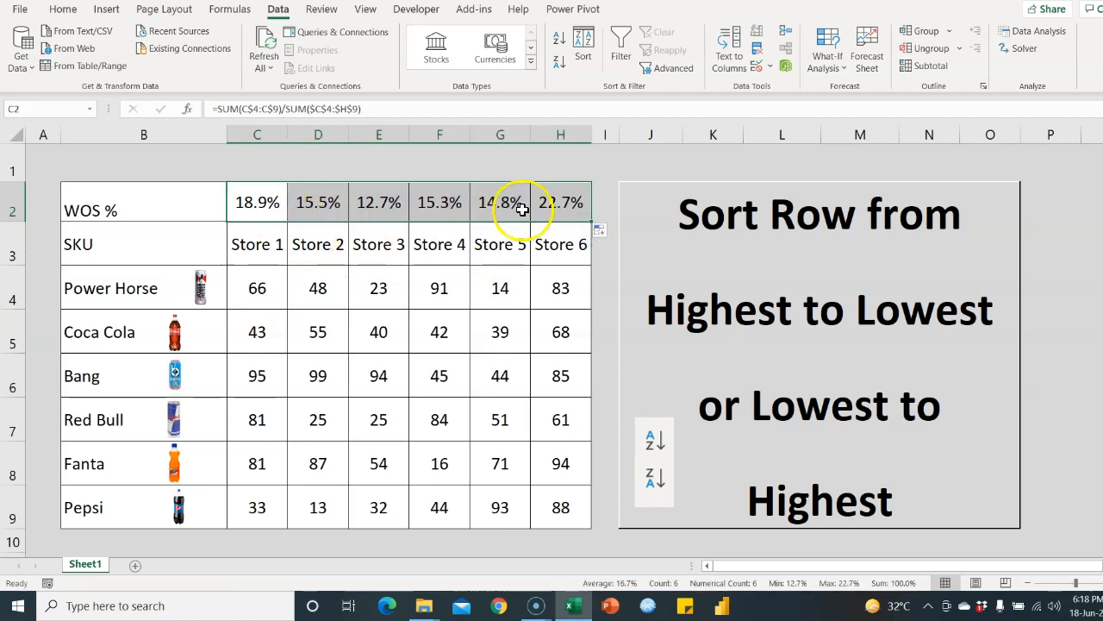
pyautogui.click(558, 260)
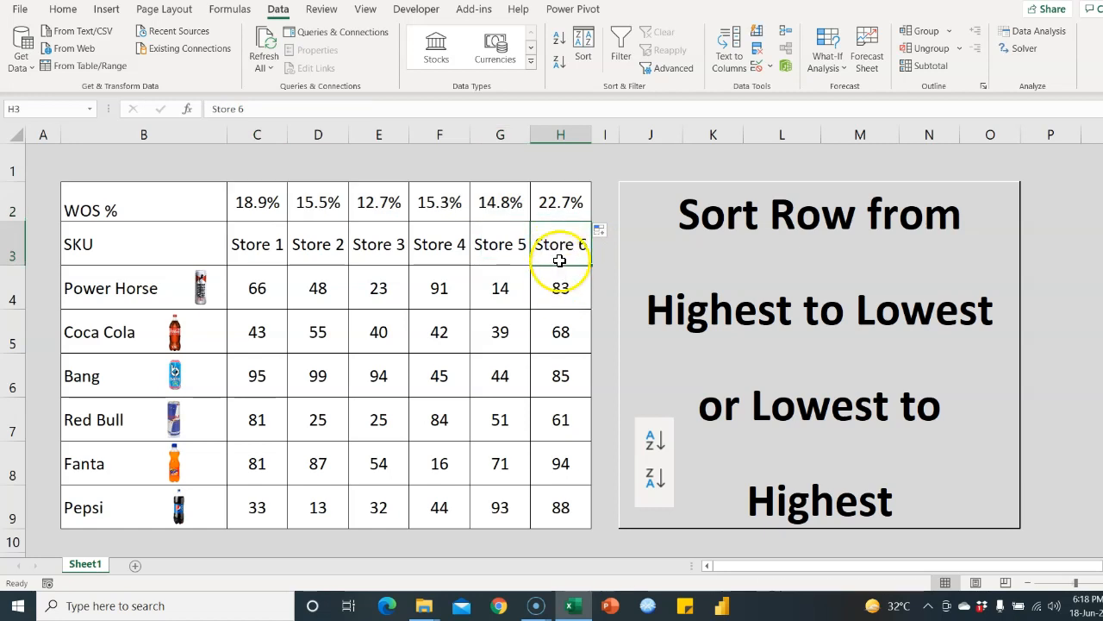
pyautogui.click(562, 207)
pyautogui.click(570, 215)
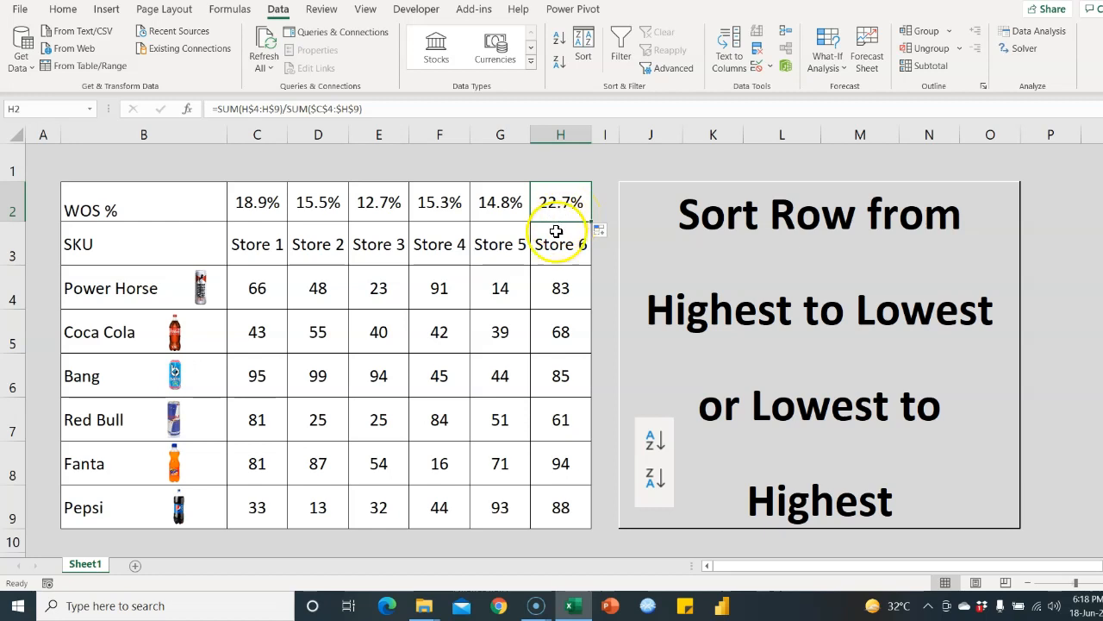
pyautogui.click(276, 214)
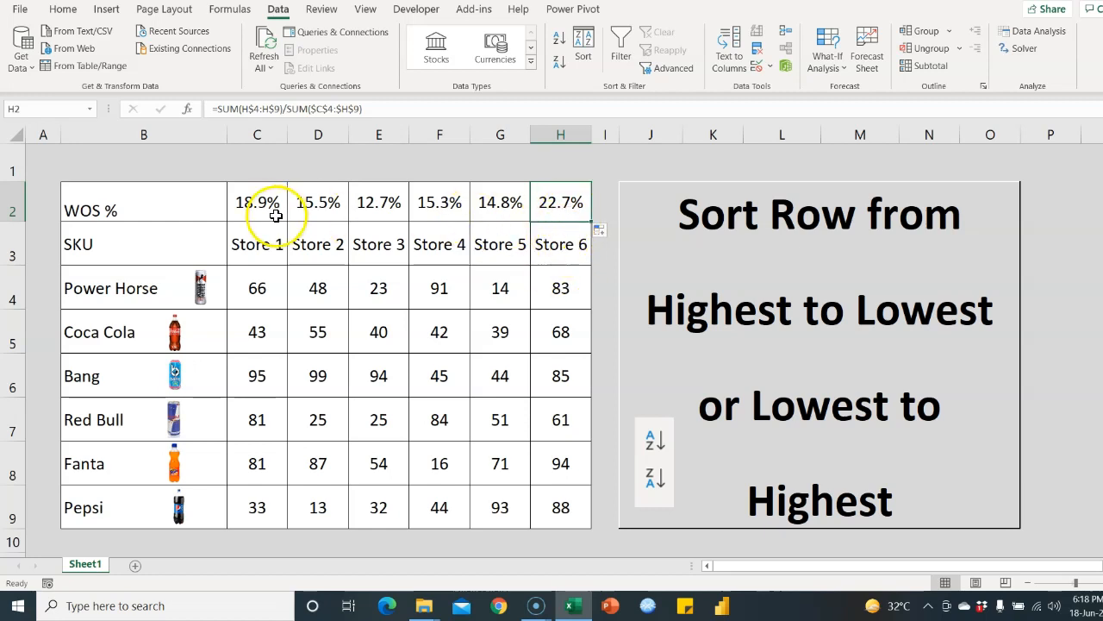
# Copy the WOS % row and paste it back as values only
pyautogui.moveTo(276, 214); pyautogui.dragTo(545, 222)
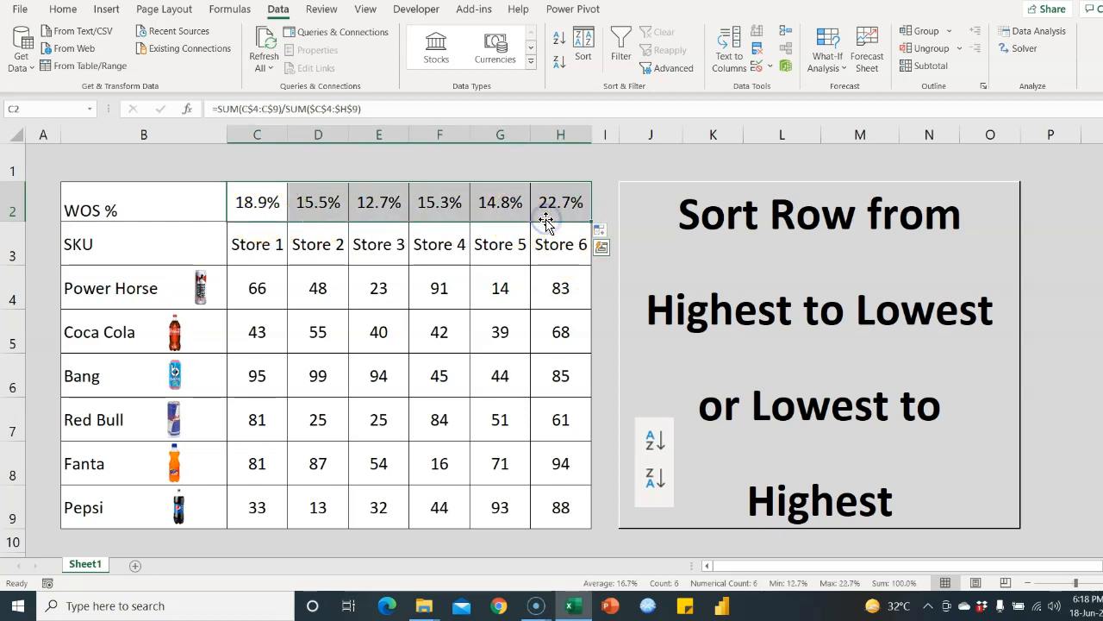
pyautogui.hotkey('ctrl', 'c')
pyautogui.hotkey('alt', 'e')
pyautogui.press('s')
pyautogui.press('v')
pyautogui.press('Return')
pyautogui.click(509, 349)
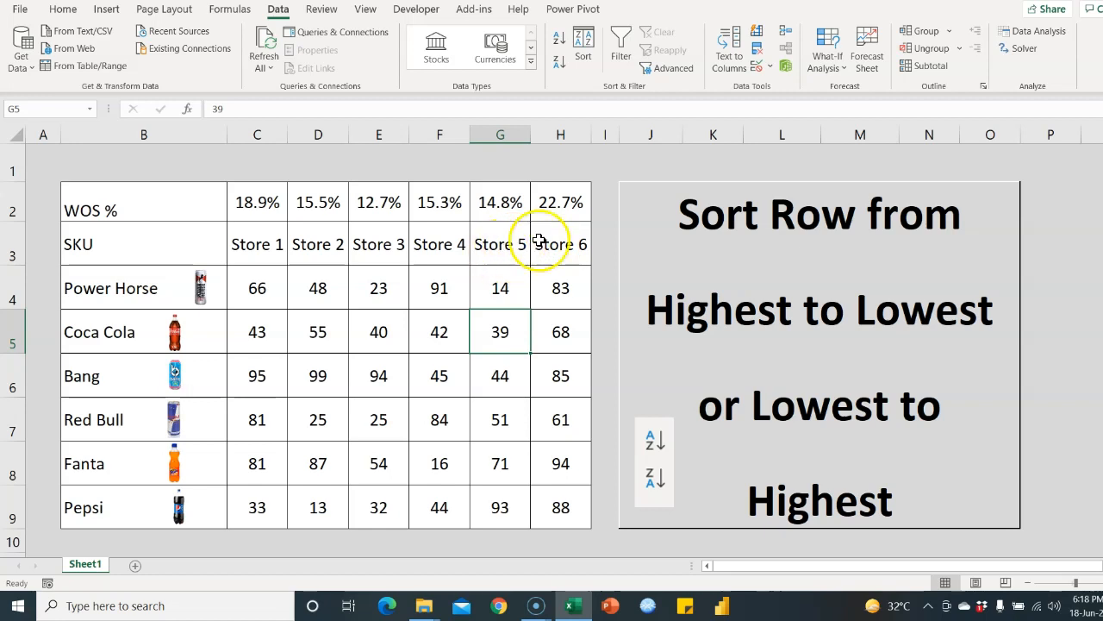
# Move the Store 6 column to first position, shifting the other stores right
pyautogui.moveTo(562, 206); pyautogui.dragTo(556, 504)
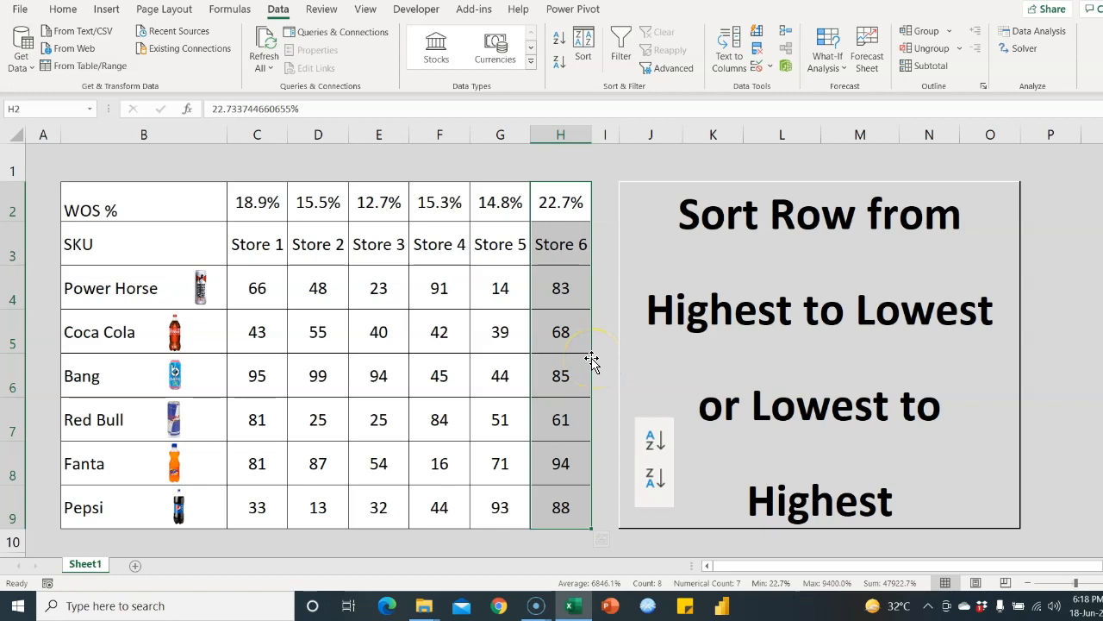
pyautogui.moveTo(591, 361); pyautogui.dragTo(261, 360)
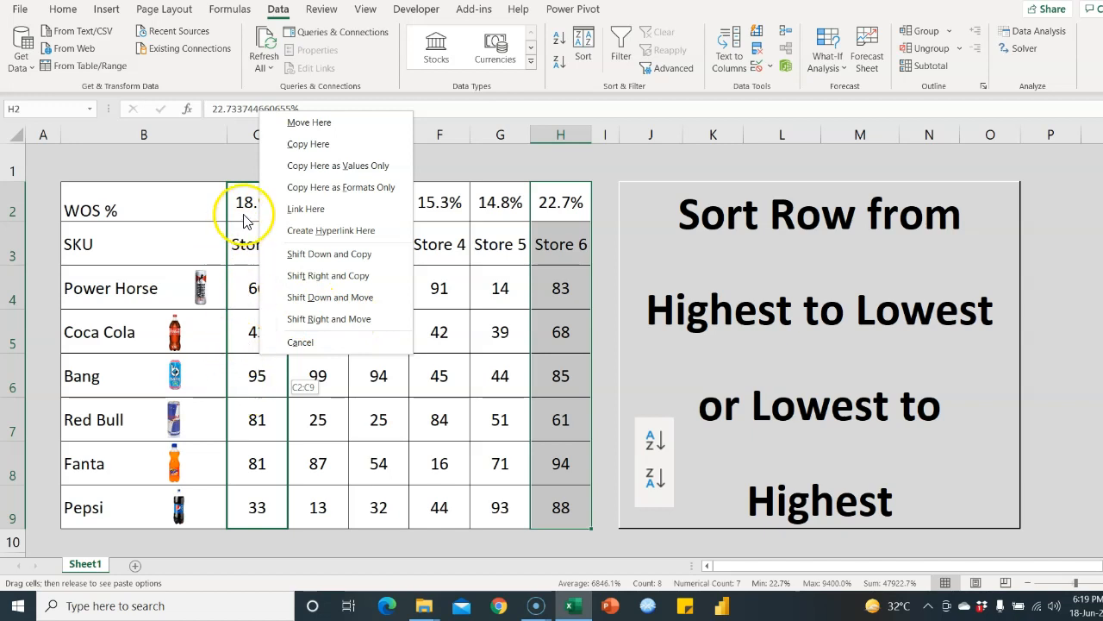
pyautogui.click(337, 320)
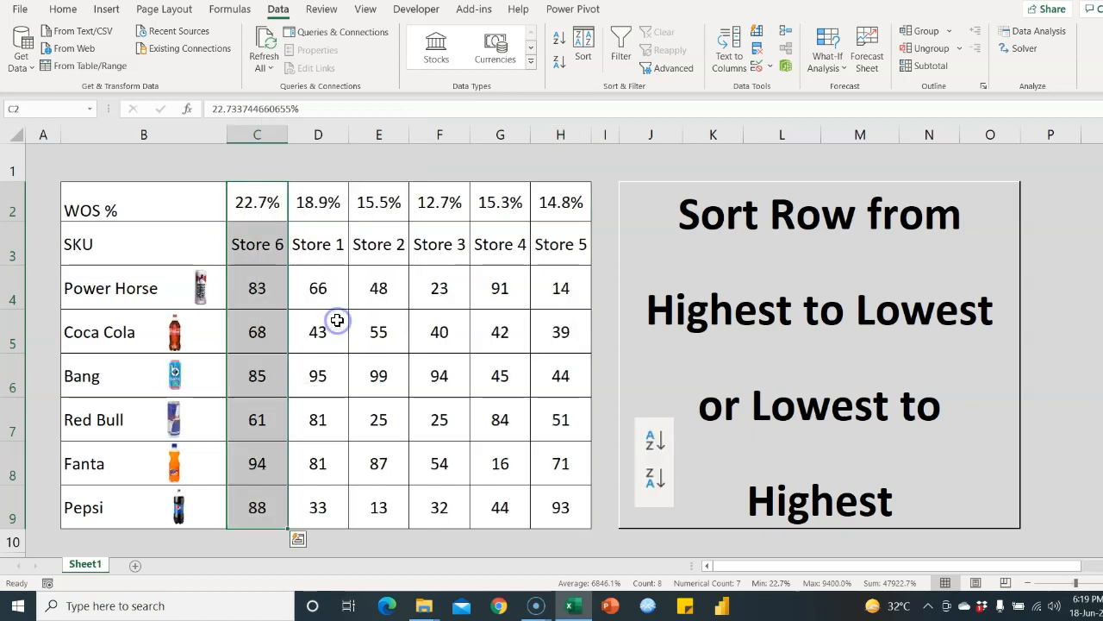
pyautogui.click(247, 240)
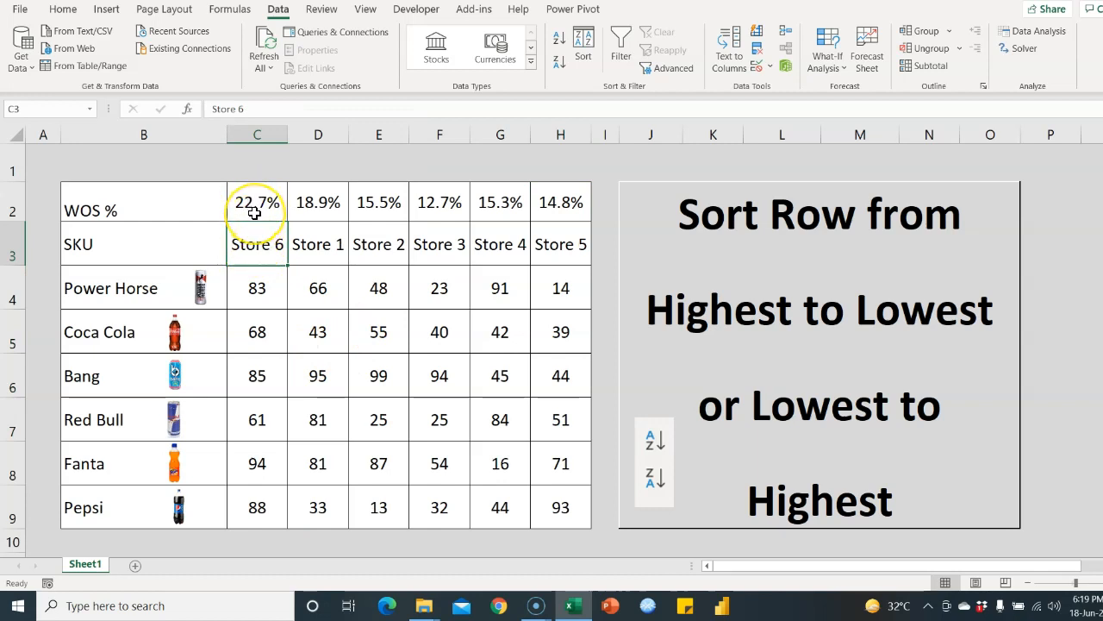
# Compare the WOS % values and move the Store 4 column ahead of Store 3
pyautogui.click(255, 213)
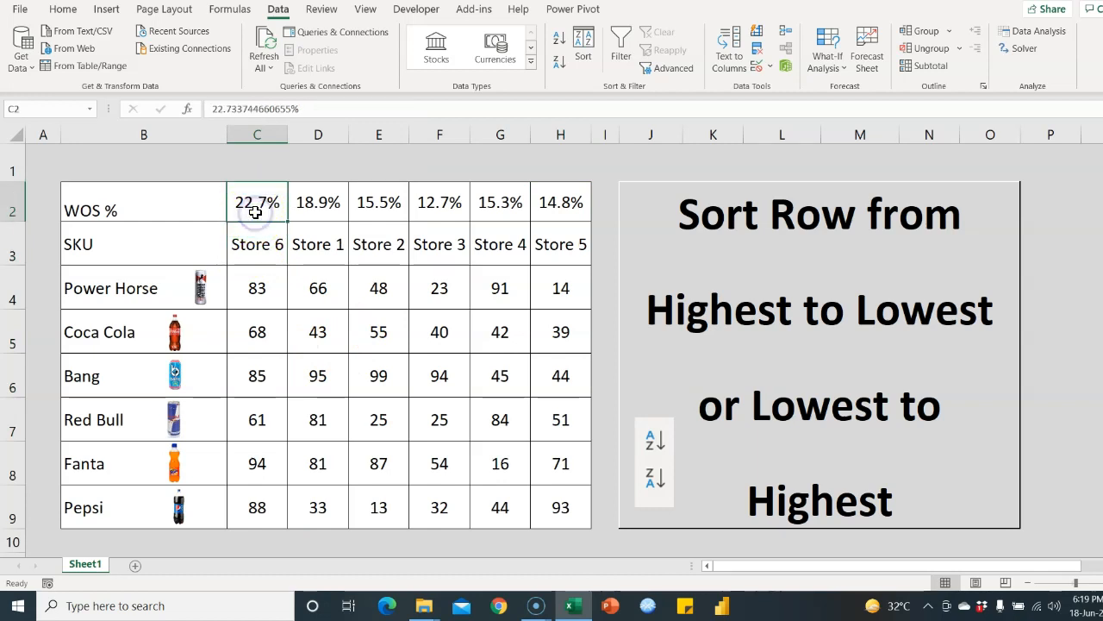
pyautogui.click(327, 209)
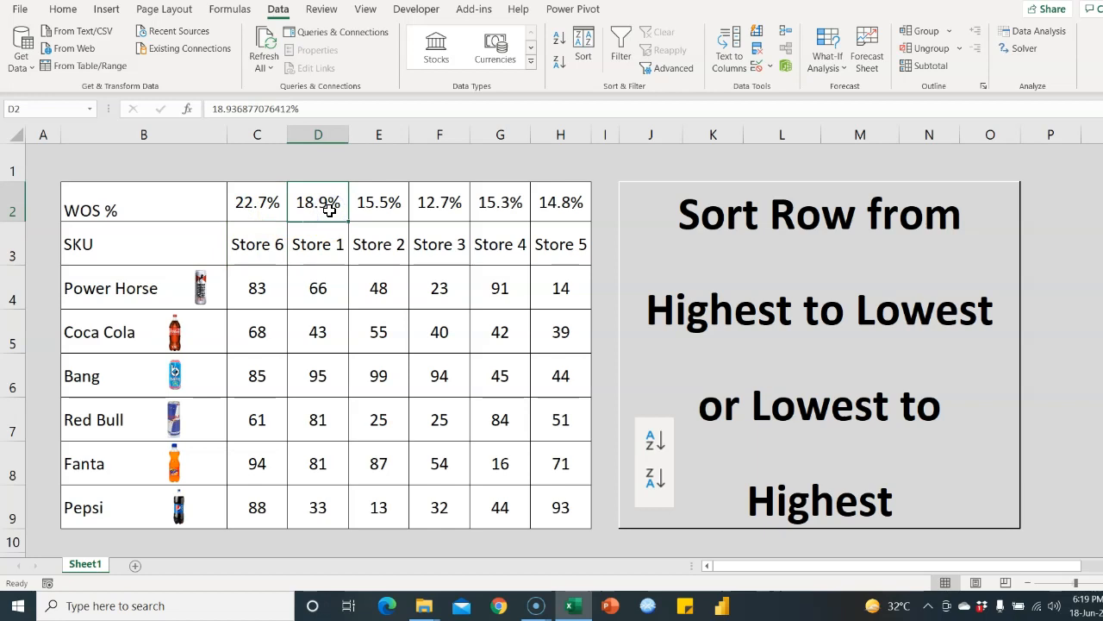
pyautogui.click(376, 209)
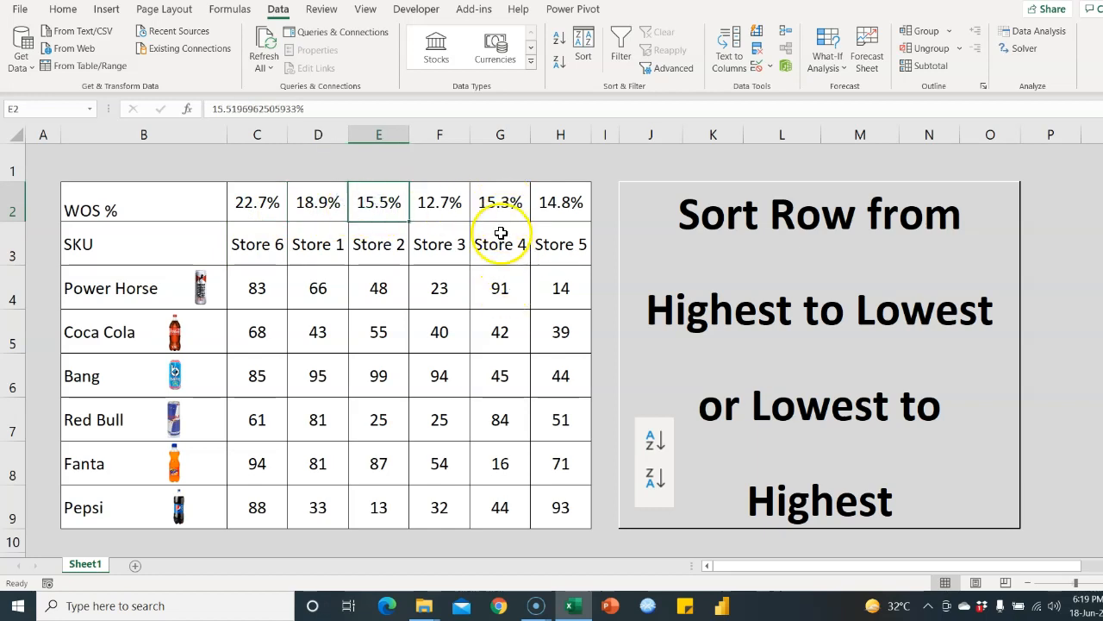
pyautogui.click(504, 207)
pyautogui.moveTo(514, 234); pyautogui.dragTo(502, 505)
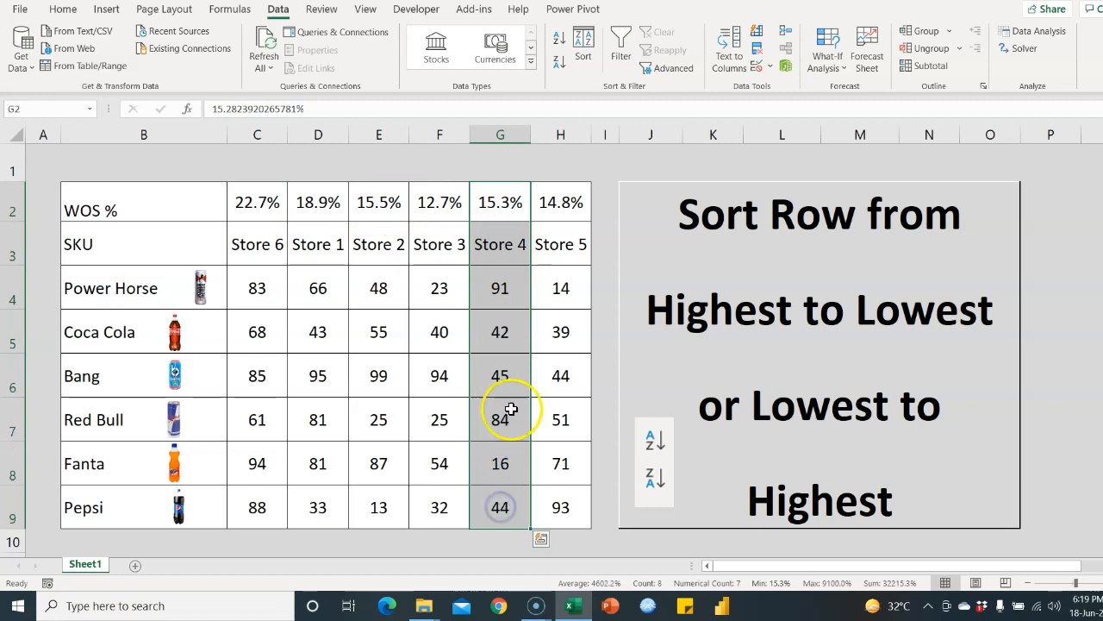
pyautogui.moveTo(532, 390); pyautogui.dragTo(457, 392)
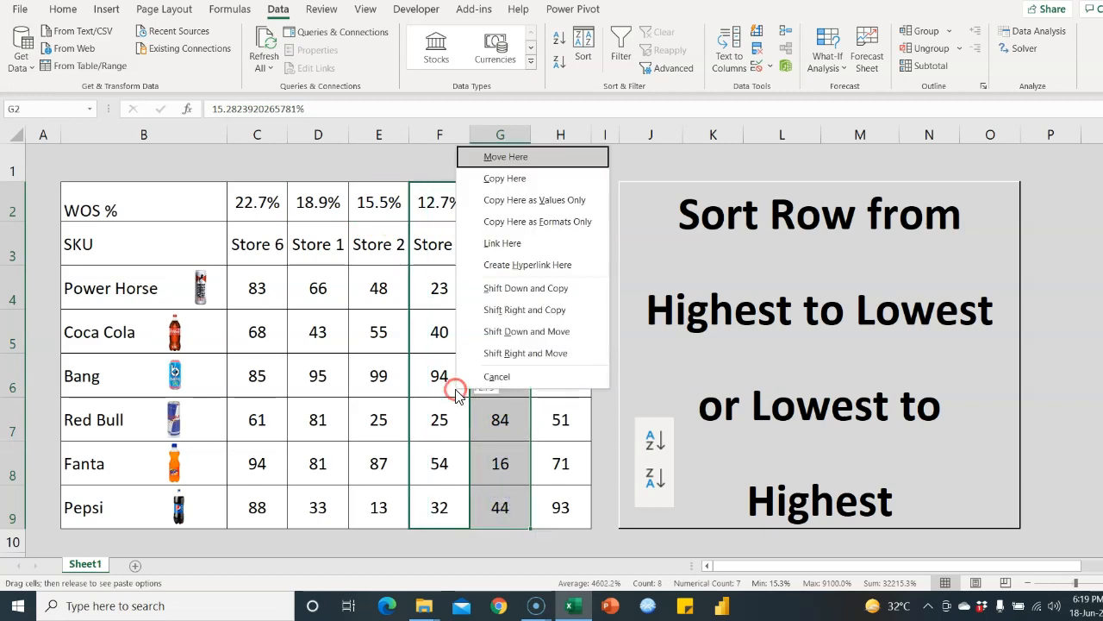
pyautogui.click(498, 354)
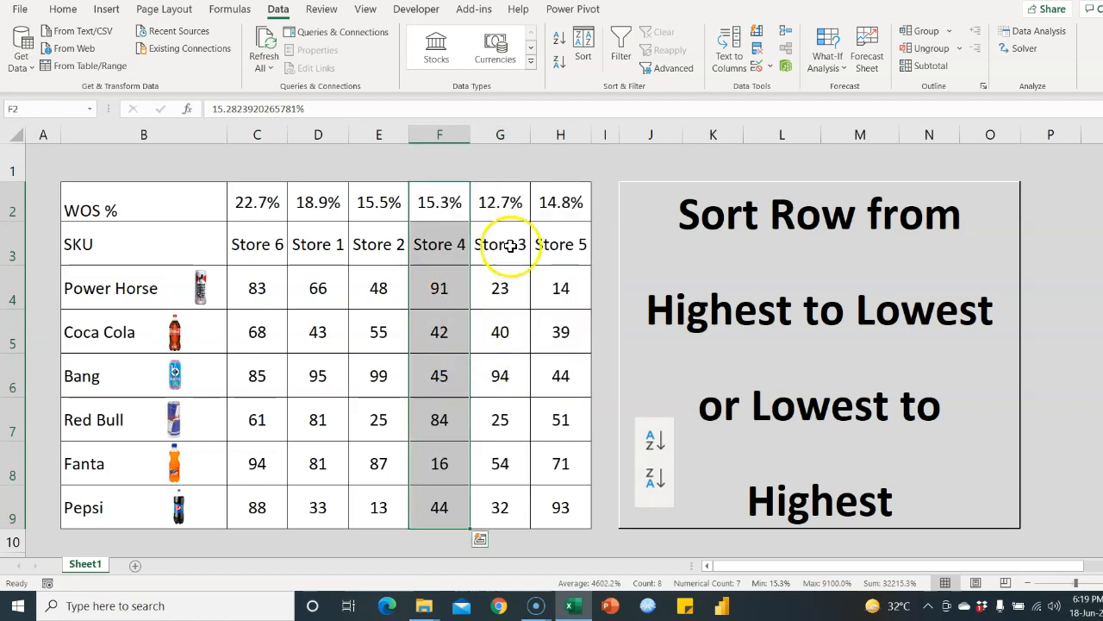
# Move Store 5 ahead of Store 3, then select the WOS % row to verify 22.7% down to 12.7%
pyautogui.moveTo(559, 210); pyautogui.dragTo(561, 508)
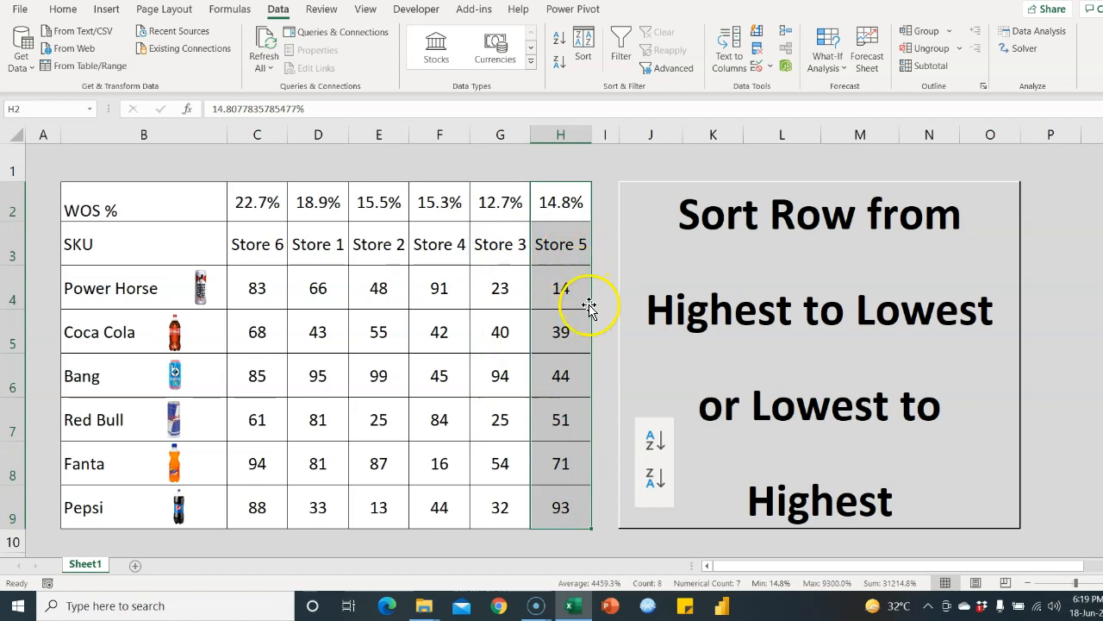
pyautogui.moveTo(589, 308); pyautogui.dragTo(500, 297)
pyautogui.click(586, 507)
pyautogui.click(540, 412)
pyautogui.click(530, 412)
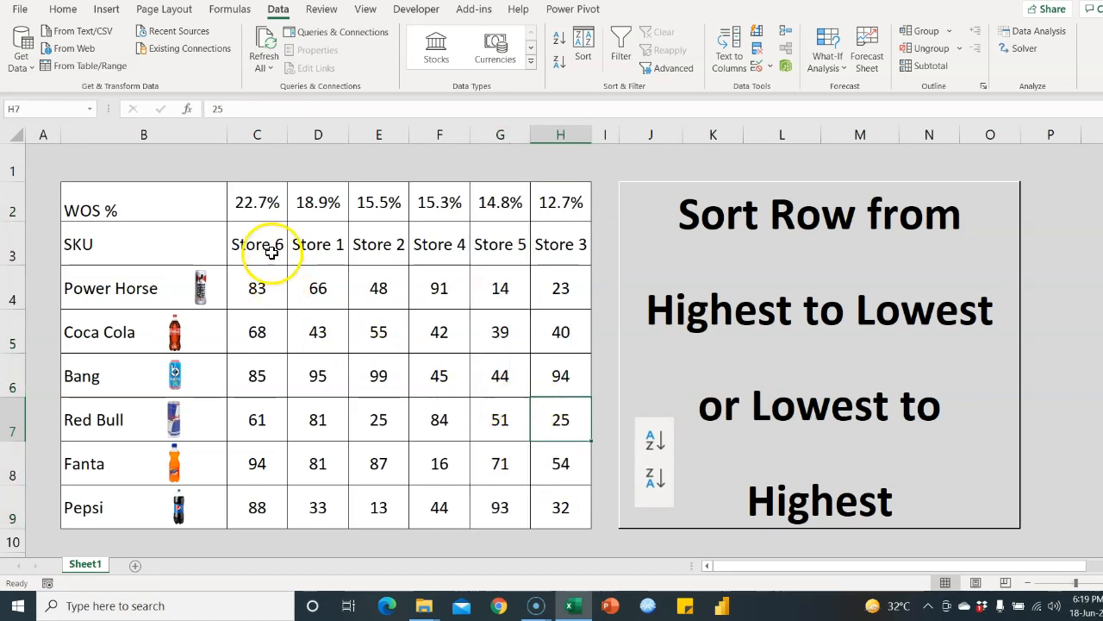
pyautogui.click(271, 208)
pyautogui.moveTo(271, 208); pyautogui.dragTo(535, 209)
# Undo the manual column moves with Ctrl+Z, restoring Store 1 through Store 6 order
pyautogui.click(430, 291)
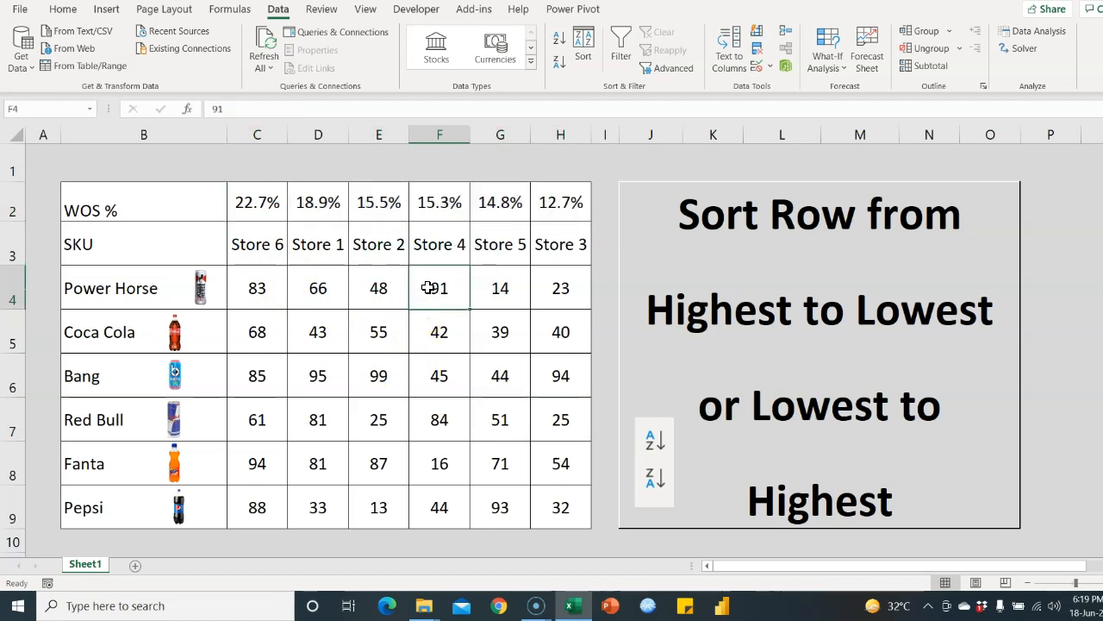
pyautogui.hotkey('ctrl', 'z')
pyautogui.hotkey('ctrl', 'z')
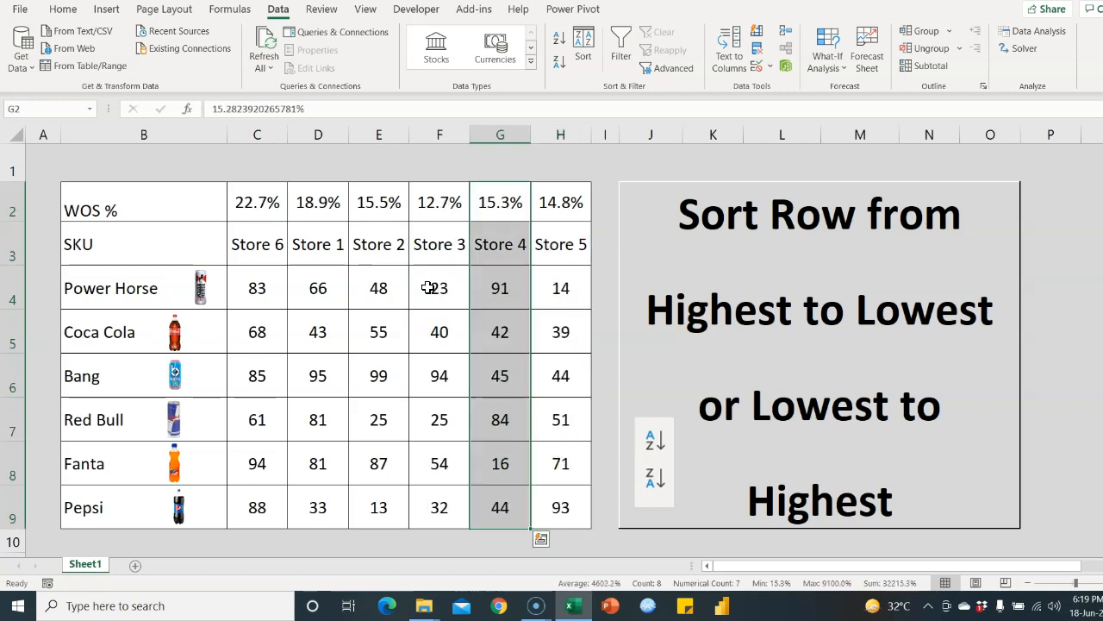
pyautogui.hotkey('ctrl', 'z')
pyautogui.click(371, 247)
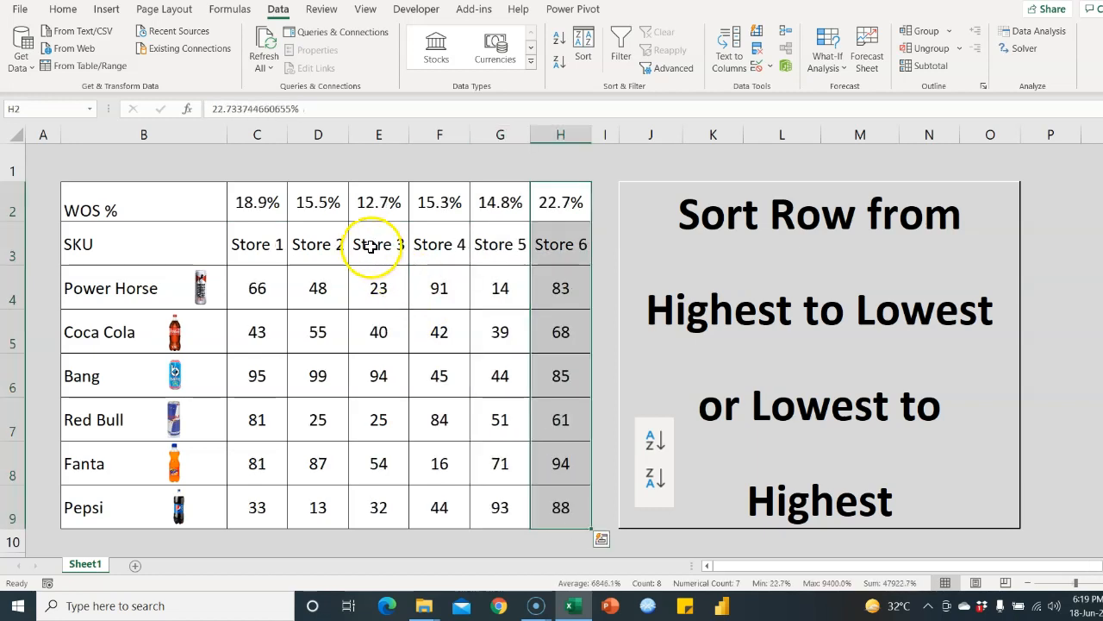
pyautogui.moveTo(256, 247); pyautogui.dragTo(553, 248)
pyautogui.click(403, 300)
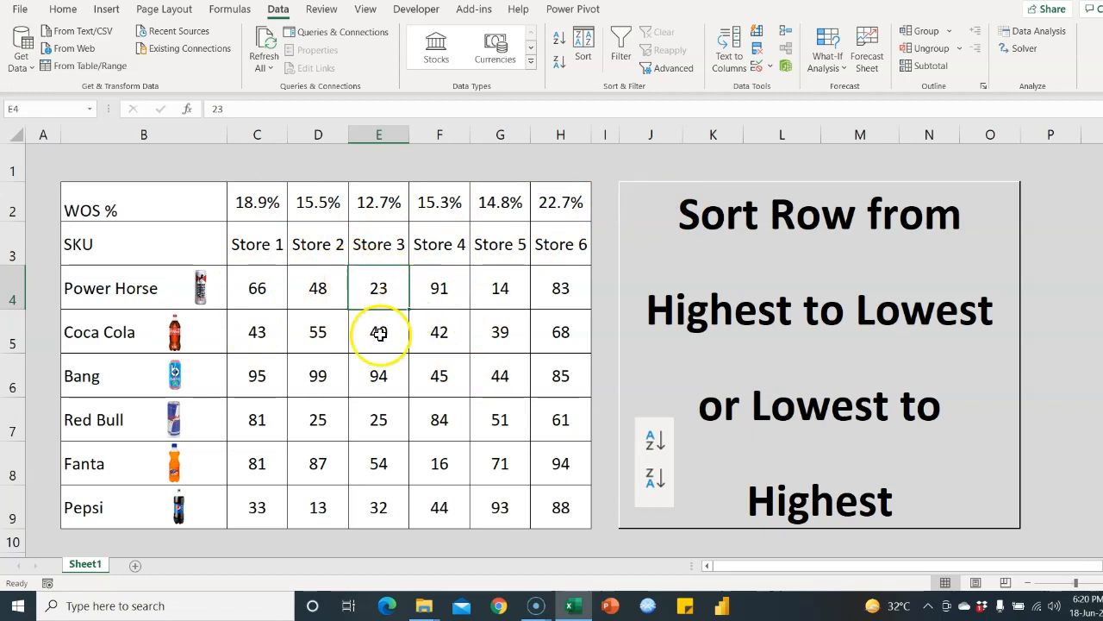
# Select C2:H9, open the Sort dialog, and set the sort level to Column C
pyautogui.moveTo(264, 208); pyautogui.dragTo(565, 487)
pyautogui.moveTo(561, 517); pyautogui.dragTo(561, 517)
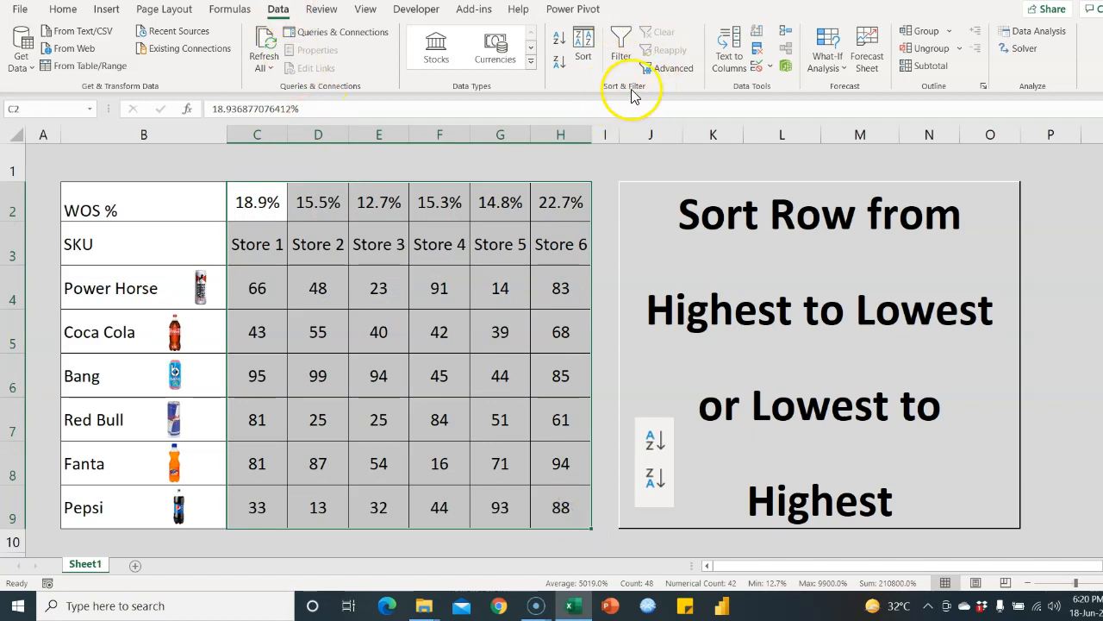
pyautogui.click(583, 60)
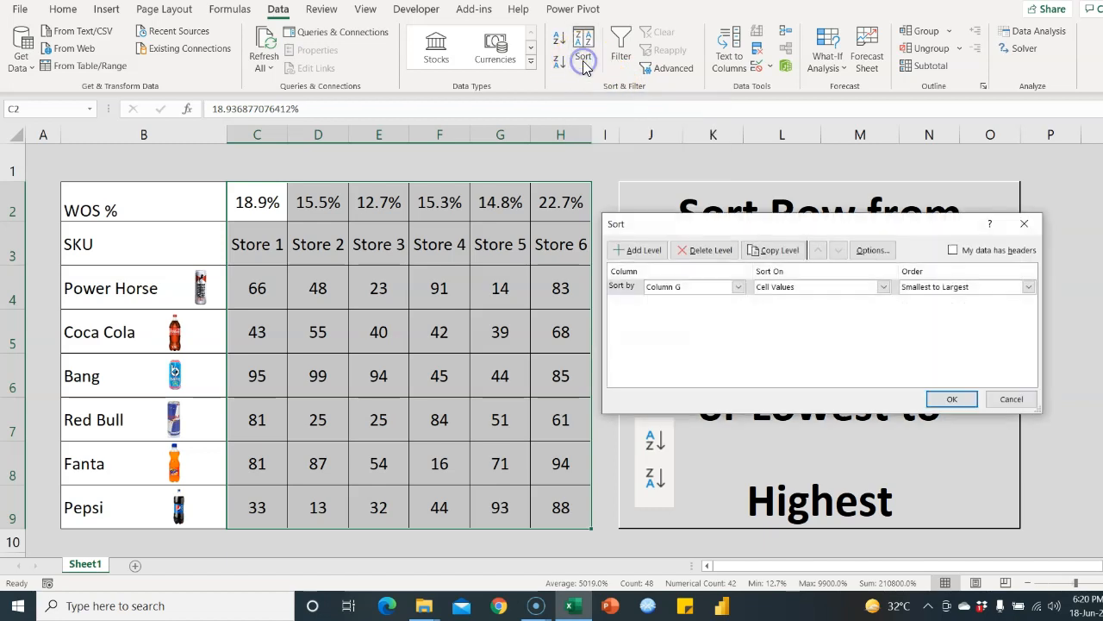
pyautogui.moveTo(758, 225); pyautogui.dragTo(624, 234)
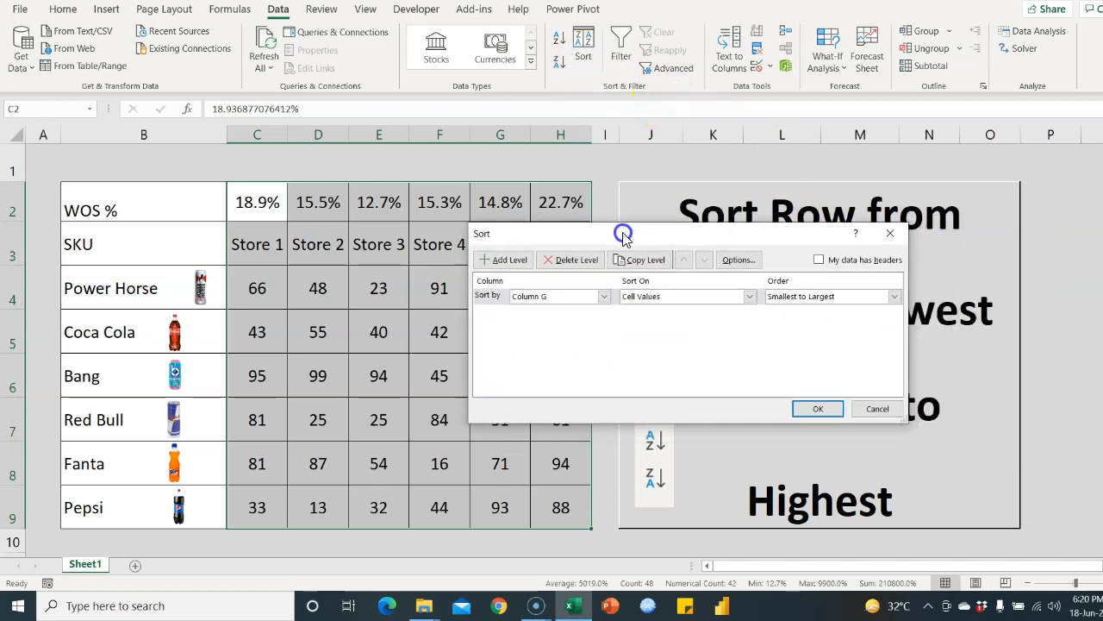
pyautogui.click(495, 289)
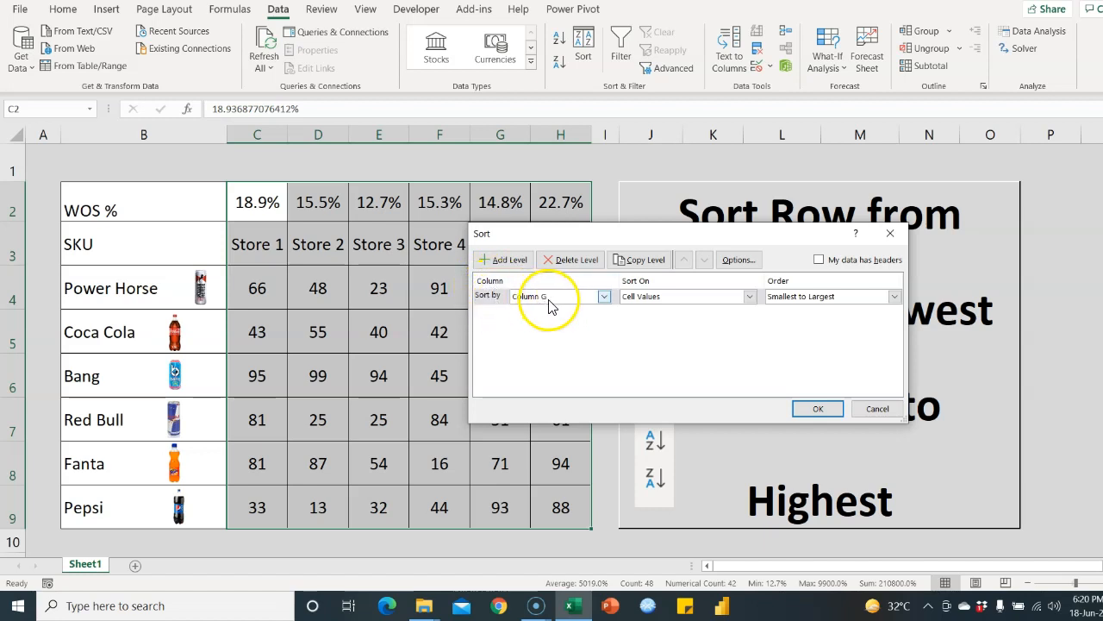
pyautogui.click(604, 295)
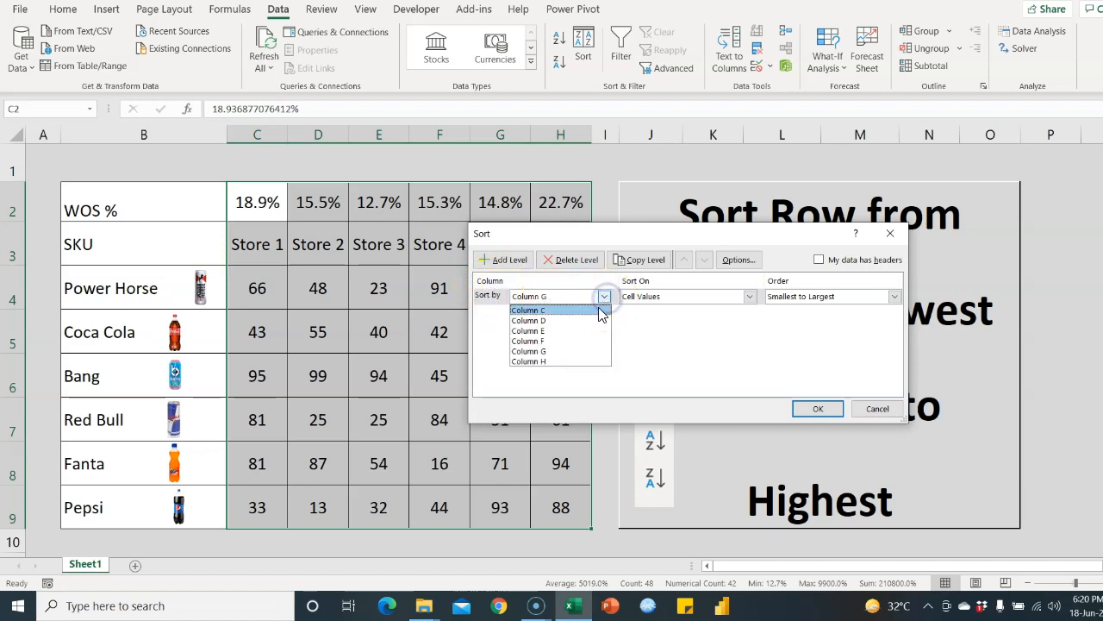
pyautogui.click(588, 311)
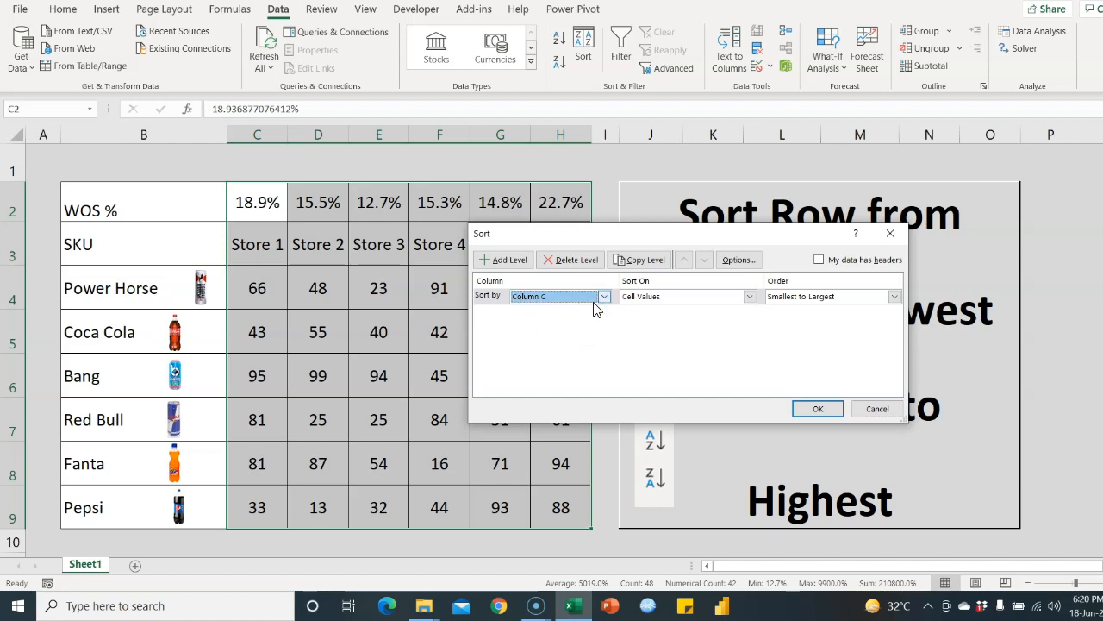
pyautogui.click(602, 297)
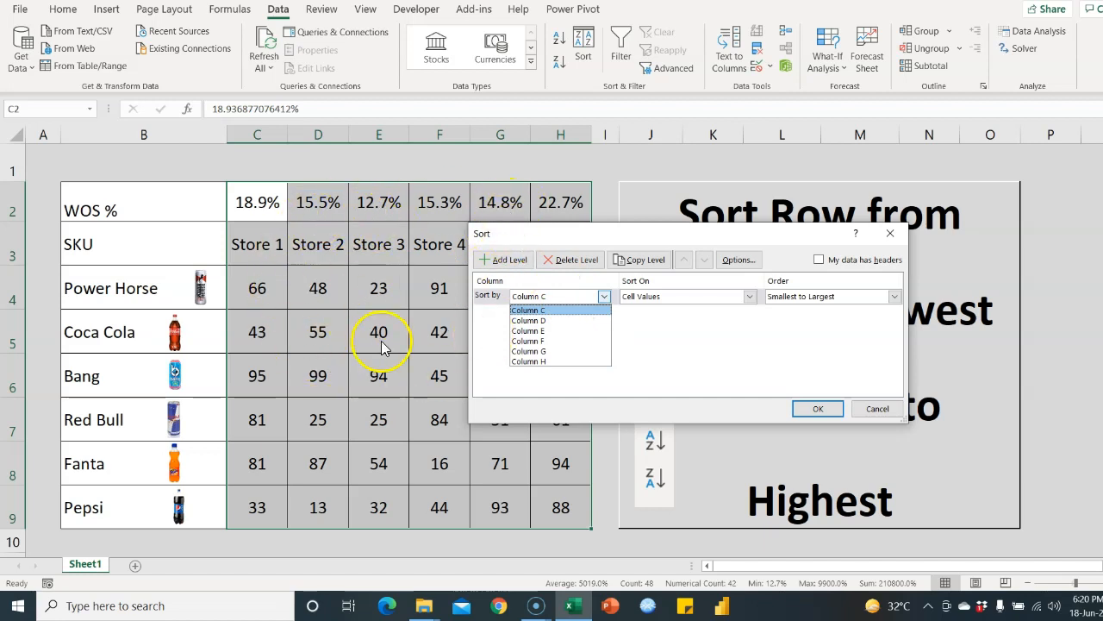
pyautogui.click(717, 335)
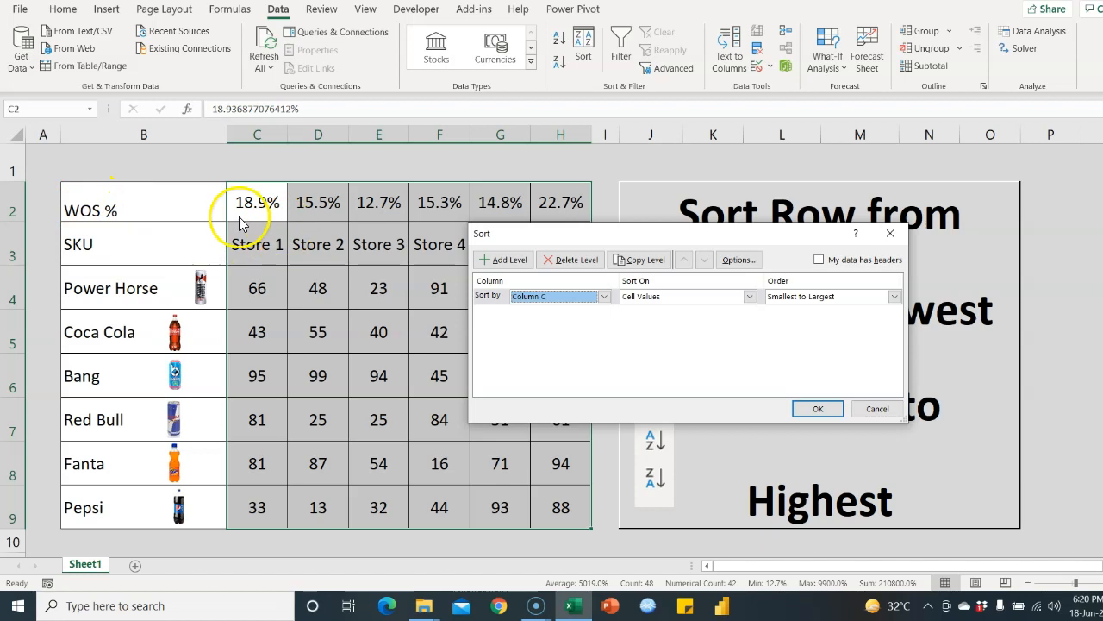
# Switch the sort orientation to left to right in Sort Options
pyautogui.click(740, 260)
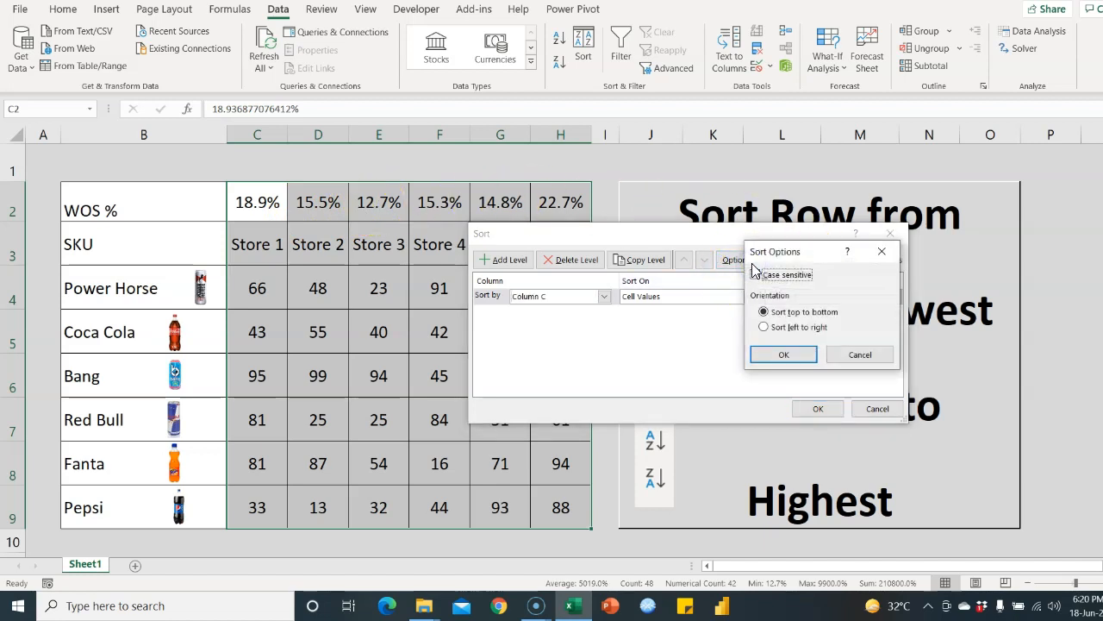
pyautogui.click(764, 328)
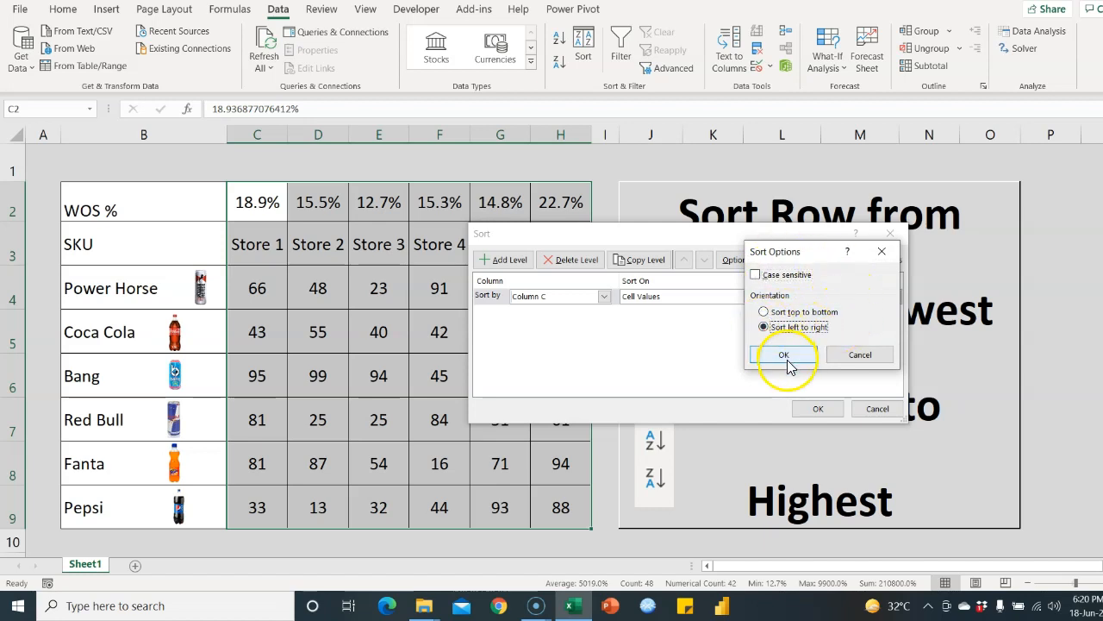
pyautogui.click(786, 362)
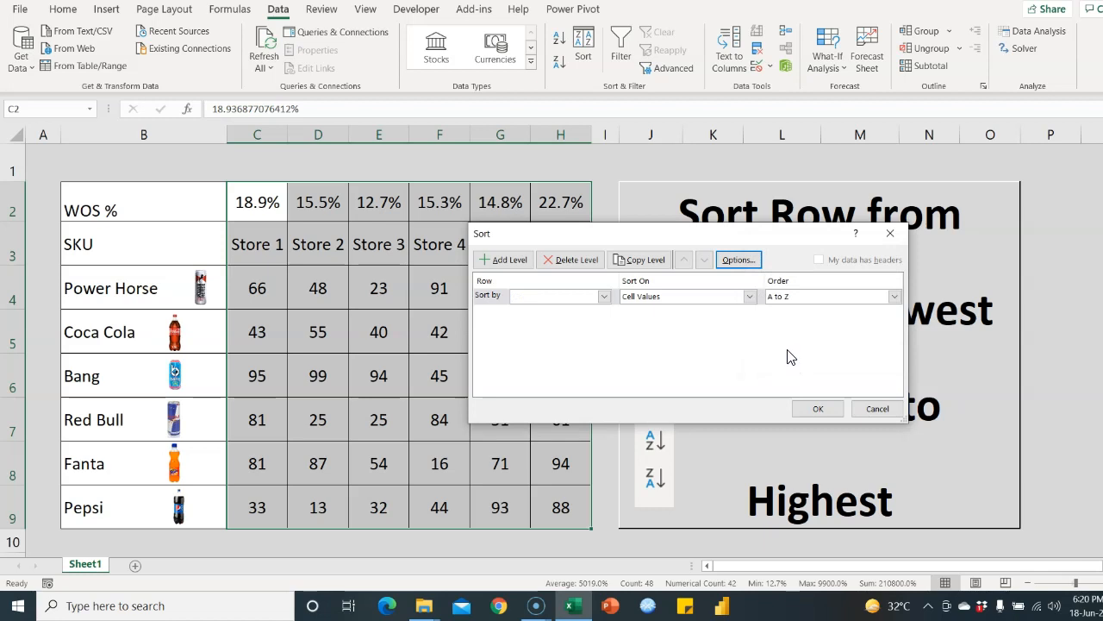
# Sort by Row 2, Largest to Smallest, and apply the sort
pyautogui.click(494, 296)
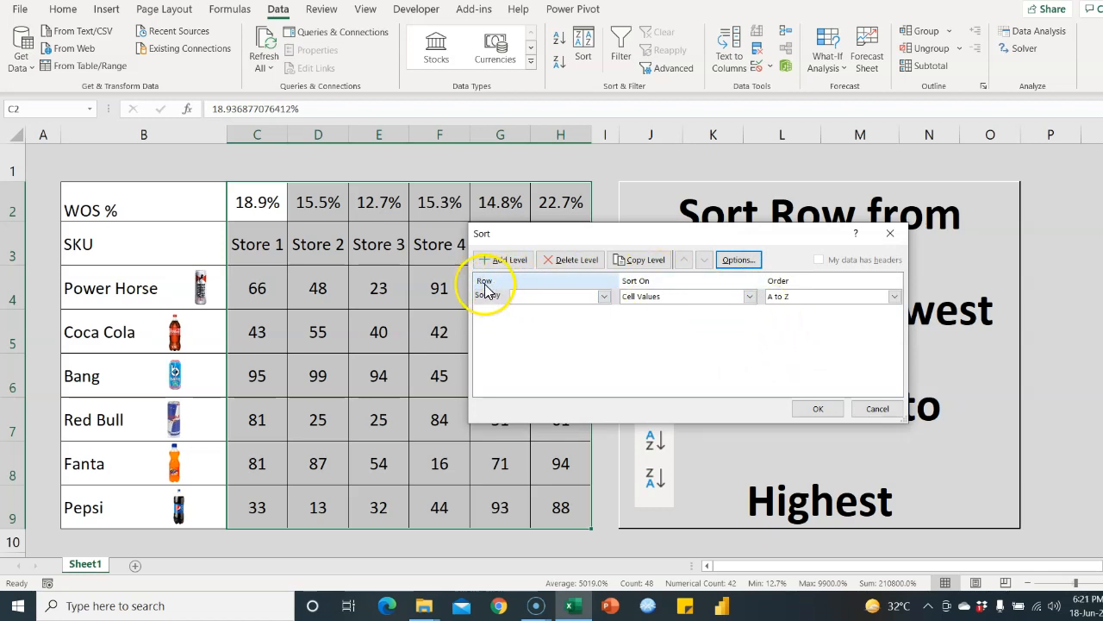
pyautogui.click(603, 295)
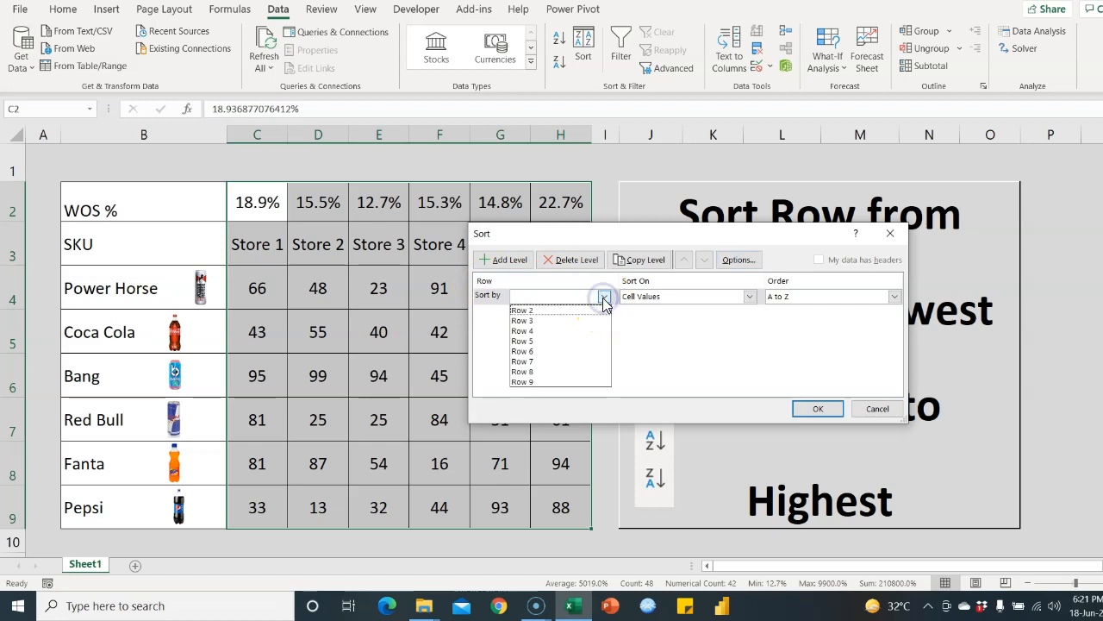
pyautogui.click(531, 311)
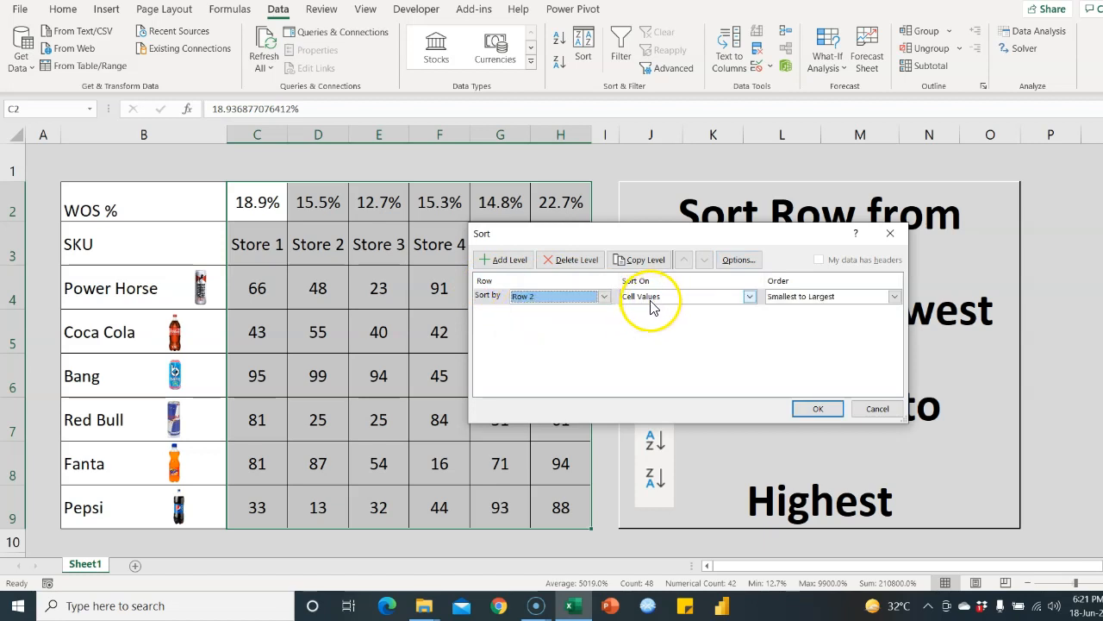
pyautogui.click(870, 299)
pyautogui.click(857, 321)
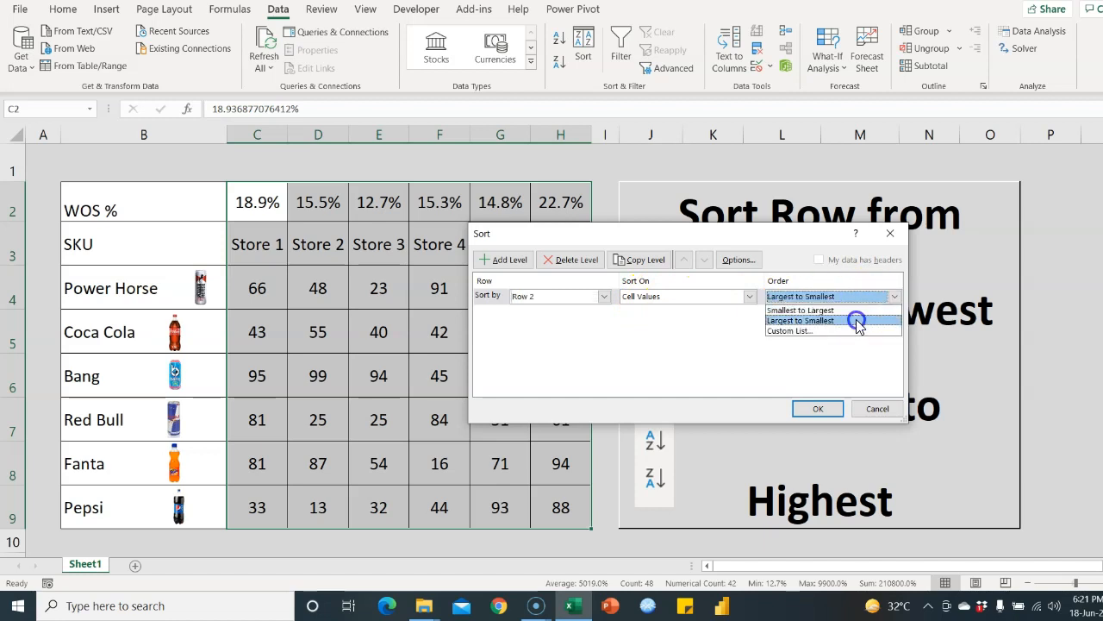
pyautogui.click(817, 409)
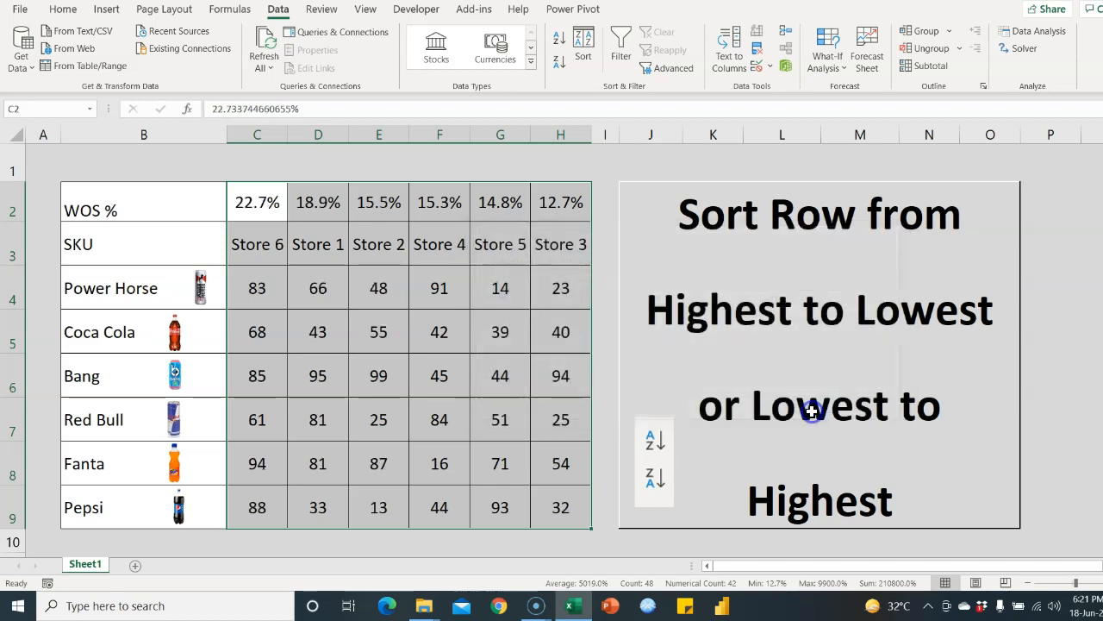
pyautogui.moveTo(328, 266); pyautogui.dragTo(284, 246)
pyautogui.click(284, 247)
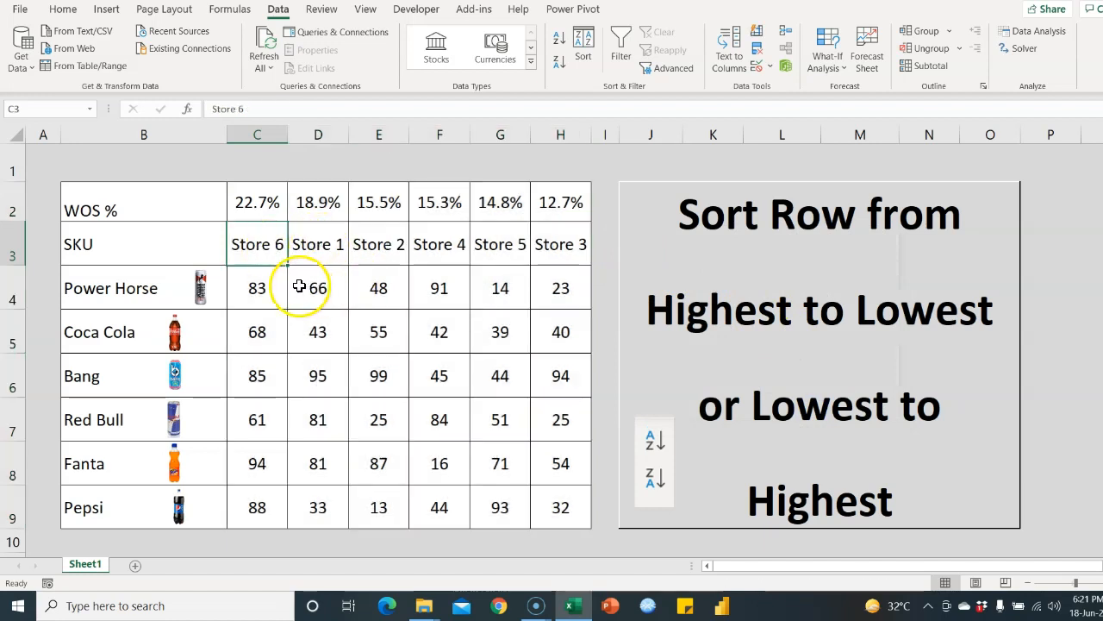
pyautogui.click(274, 207)
pyautogui.moveTo(264, 204); pyautogui.dragTo(565, 218)
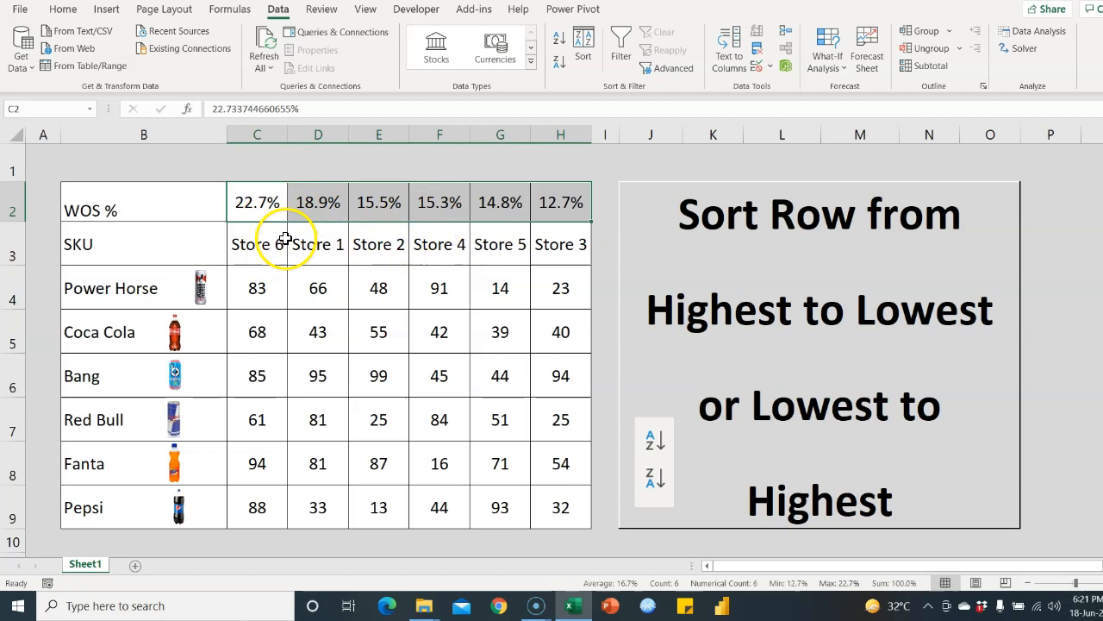
pyautogui.click(447, 209)
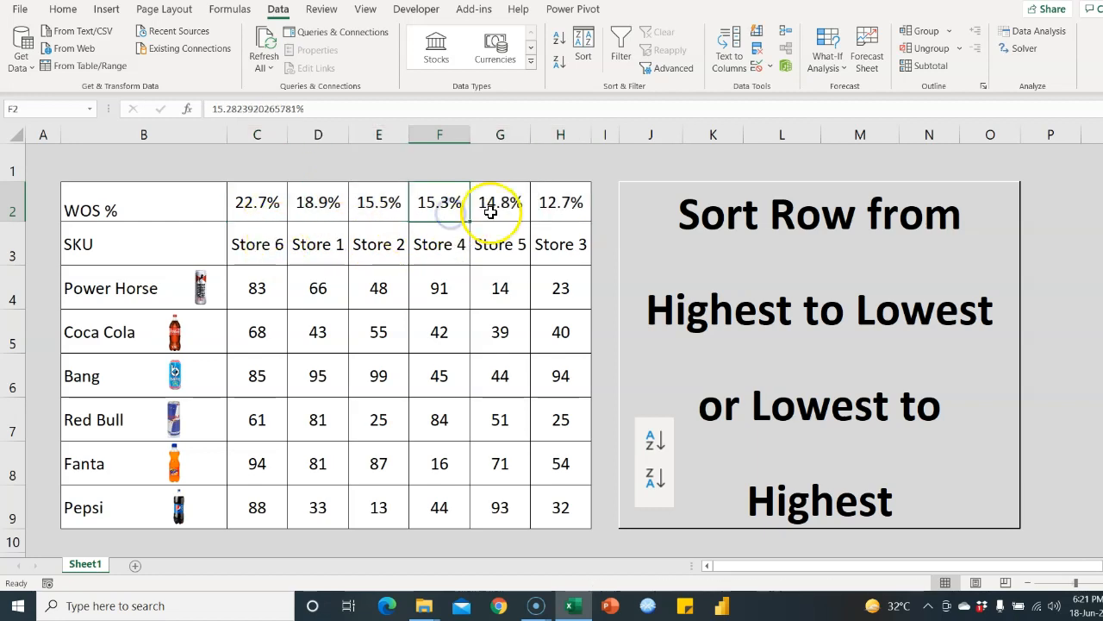
pyautogui.click(491, 211)
pyautogui.click(447, 209)
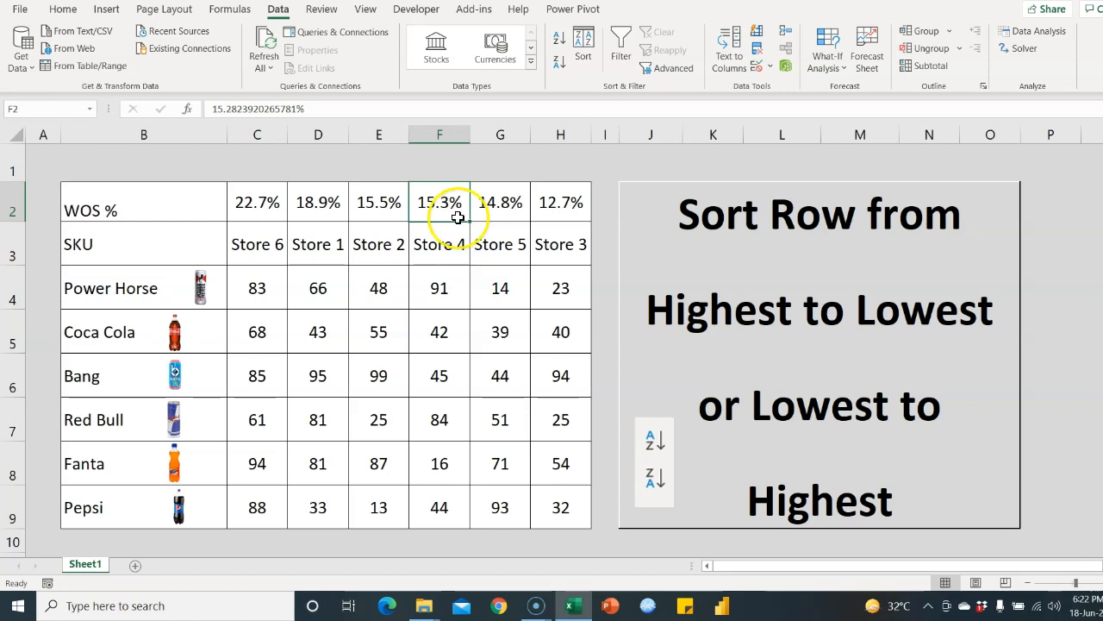
pyautogui.click(441, 291)
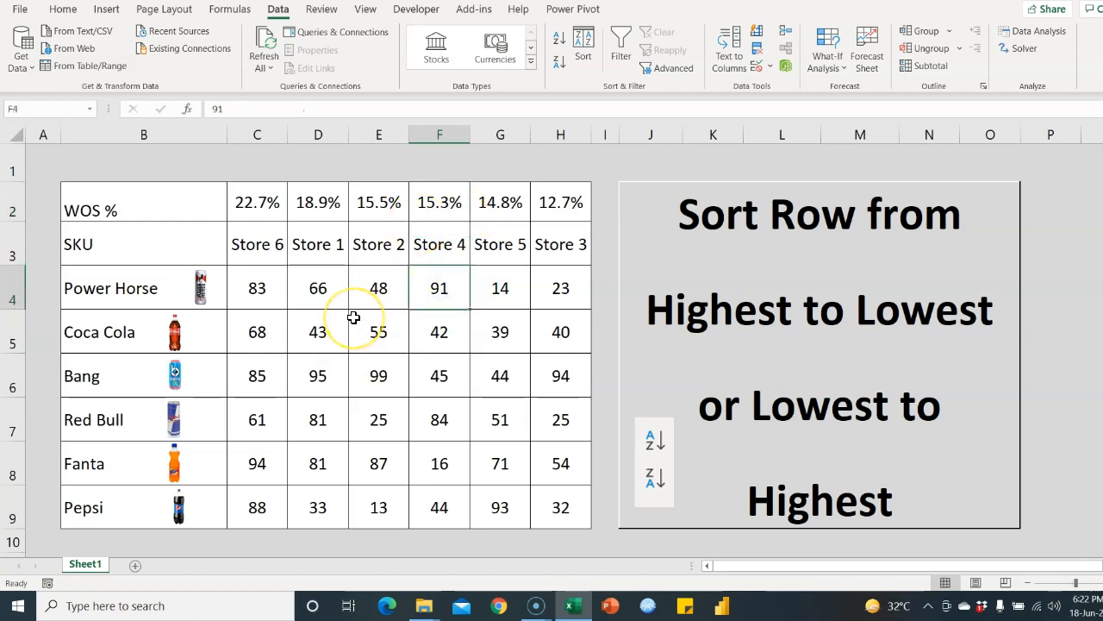
pyautogui.click(373, 335)
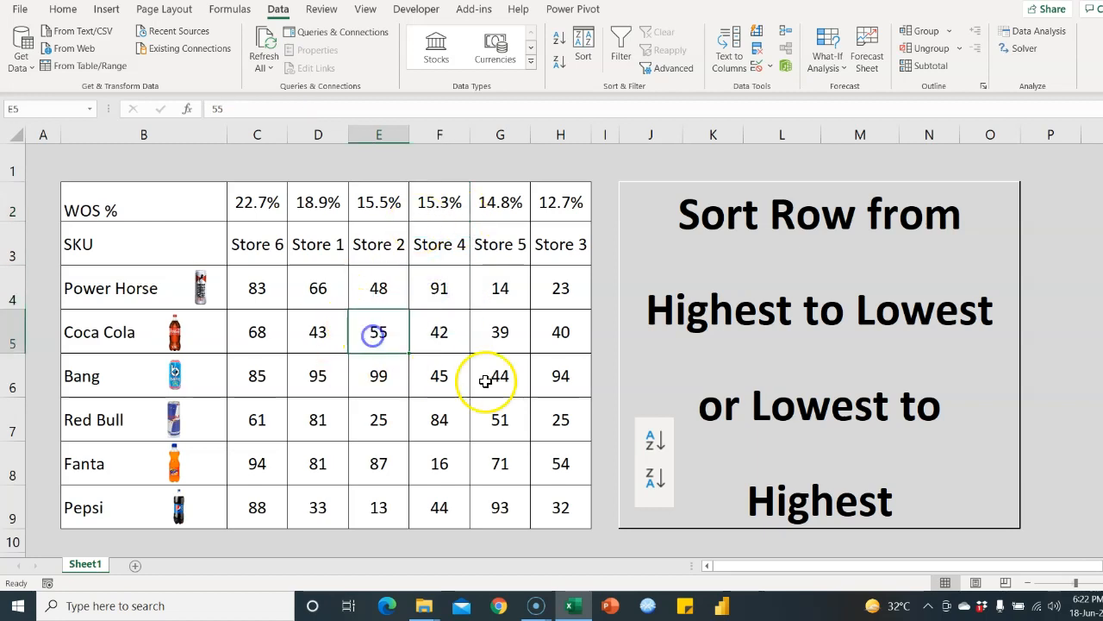